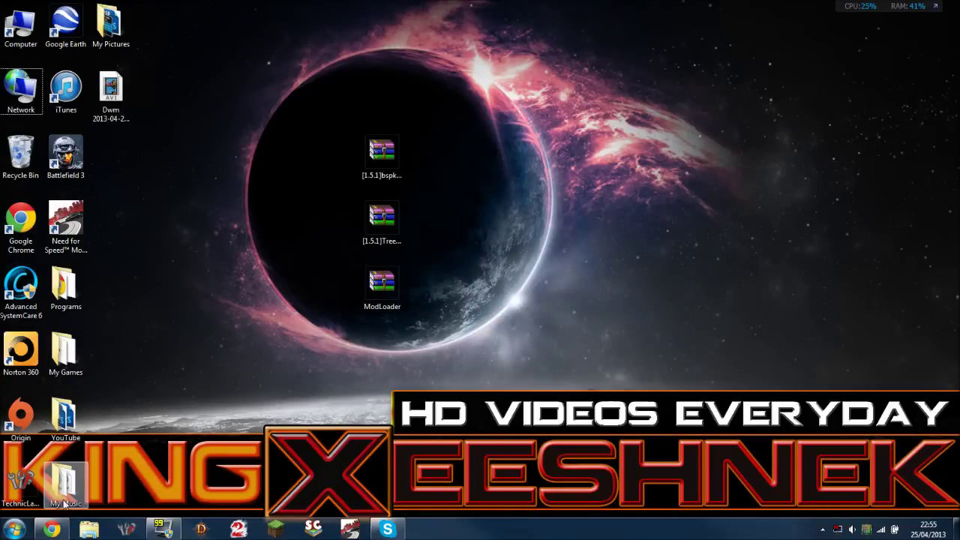
- Restore the Chrome window showing the Risugami's Mods topic on the Minecraft Forums
{"action": "left_click", "coordinate": [51, 529]}
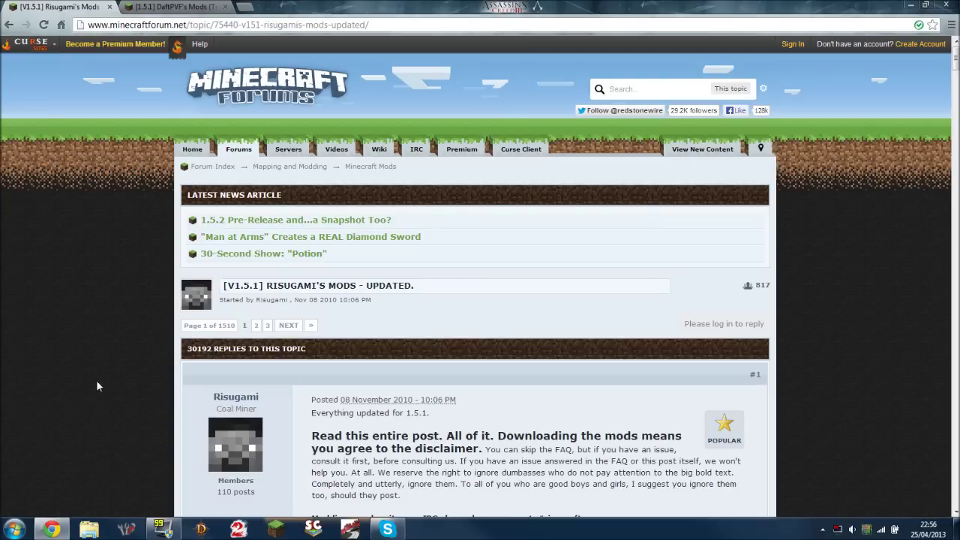
- Scroll the first post down to the ModLoader 1.5.1 entry with its Adfly and Direct links
{"action": "scroll", "coordinate": [97, 381], "scroll_direction": "down", "scroll_amount": 3}
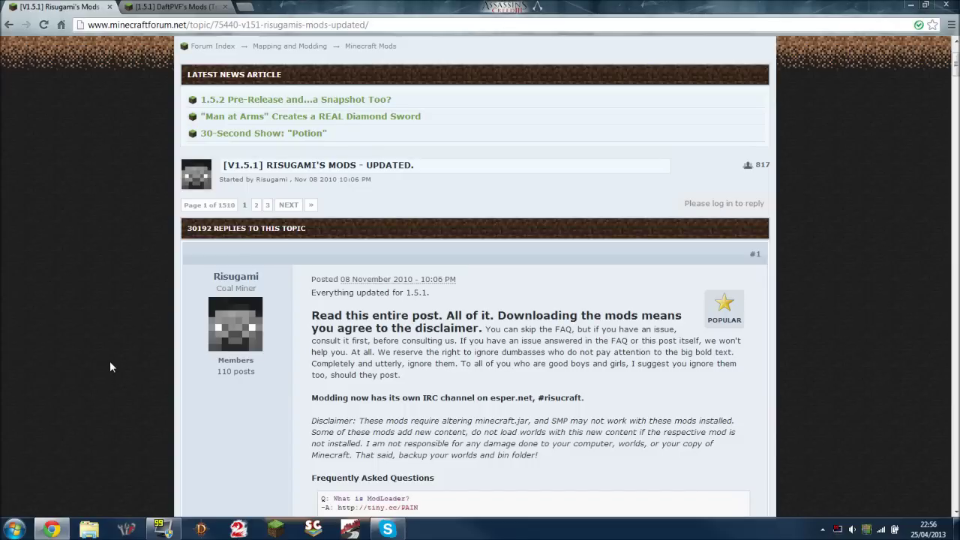
{"action": "scroll", "coordinate": [90, 401], "scroll_direction": "up", "scroll_amount": 3}
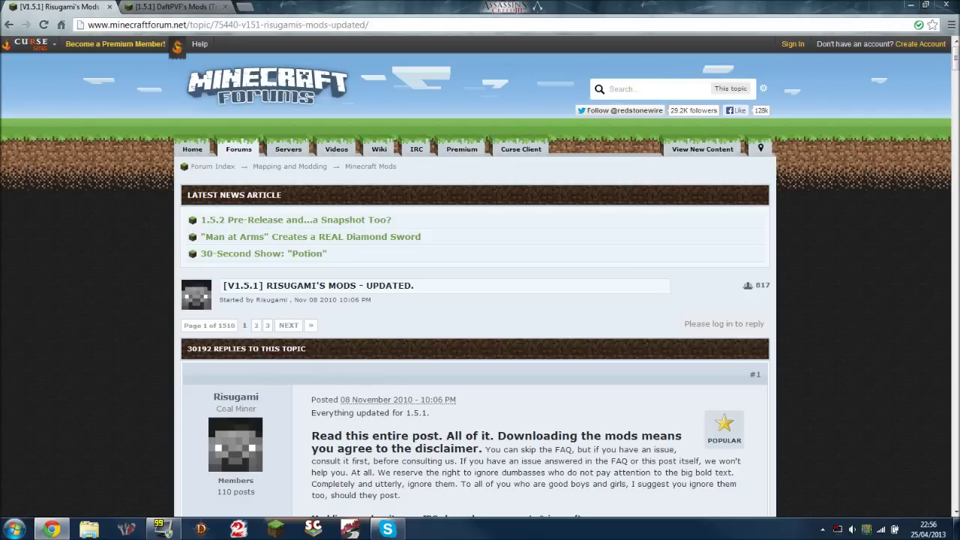
{"action": "scroll", "coordinate": [330, 313], "scroll_direction": "down", "scroll_amount": 15}
{"action": "scroll", "coordinate": [330, 313], "scroll_direction": "down", "scroll_amount": 4}
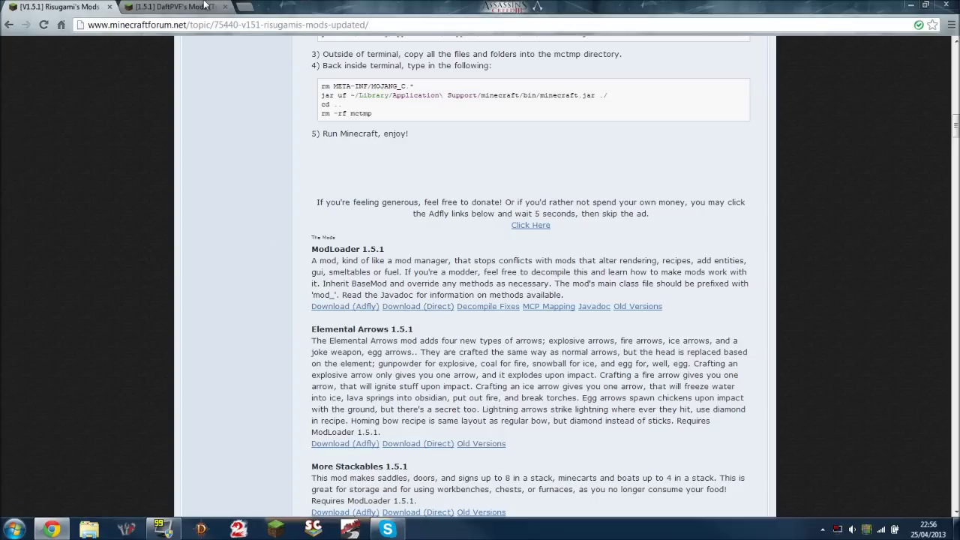
- In the DaftPVF's Mods topic, download [1.5.1]bspkrsCore2.02.zip from bspkrsCore's All Releases link
{"action": "left_click", "coordinate": [172, 7]}
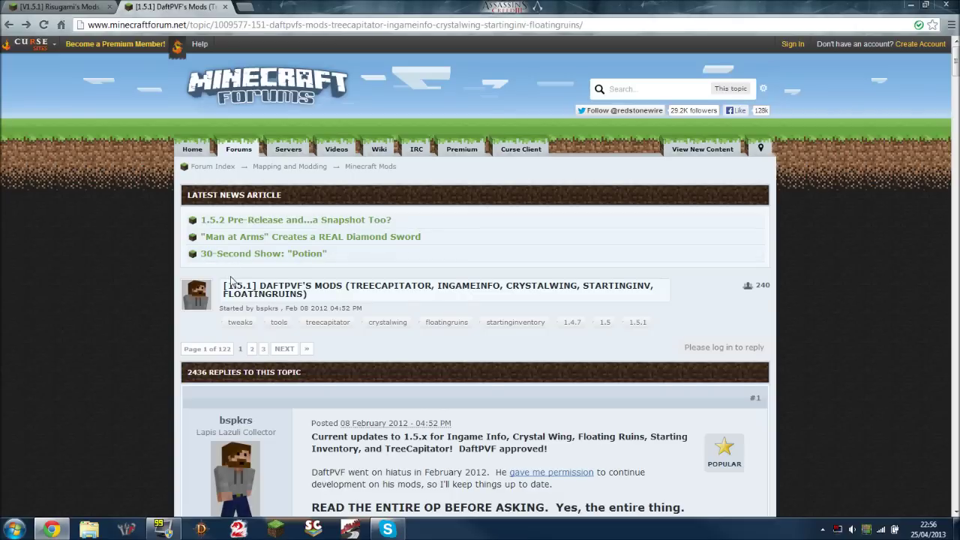
{"action": "scroll", "coordinate": [304, 300], "scroll_direction": "down", "scroll_amount": 8}
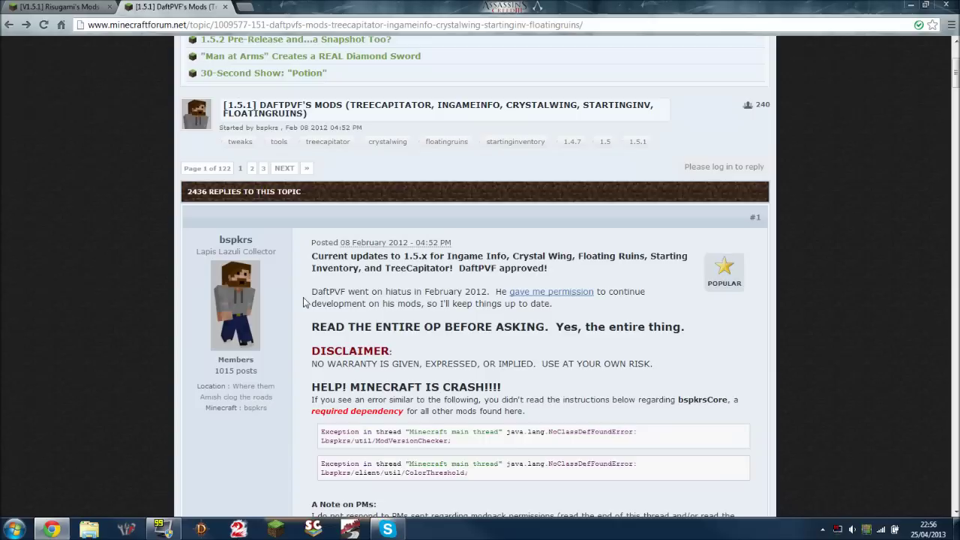
{"action": "scroll", "coordinate": [385, 311], "scroll_direction": "down", "scroll_amount": 1}
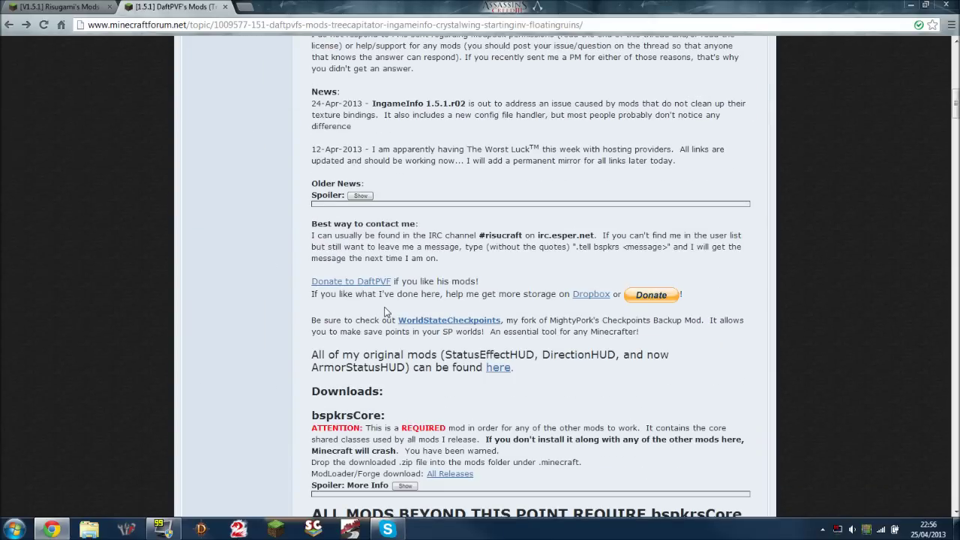
{"action": "scroll", "coordinate": [480, 299], "scroll_direction": "up", "scroll_amount": 2}
{"action": "scroll", "coordinate": [480, 300], "scroll_direction": "down", "scroll_amount": 6}
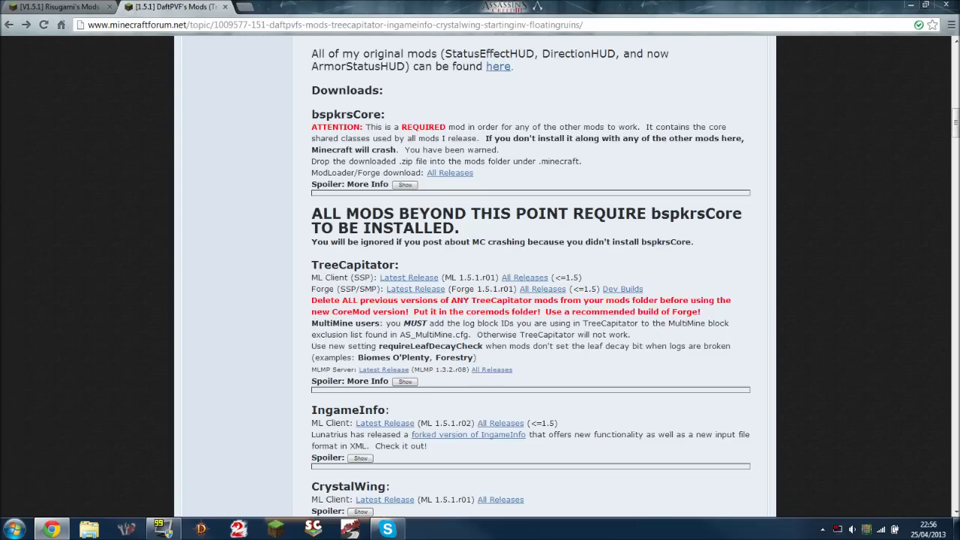
{"action": "scroll", "coordinate": [480, 300], "scroll_direction": "up", "scroll_amount": 3}
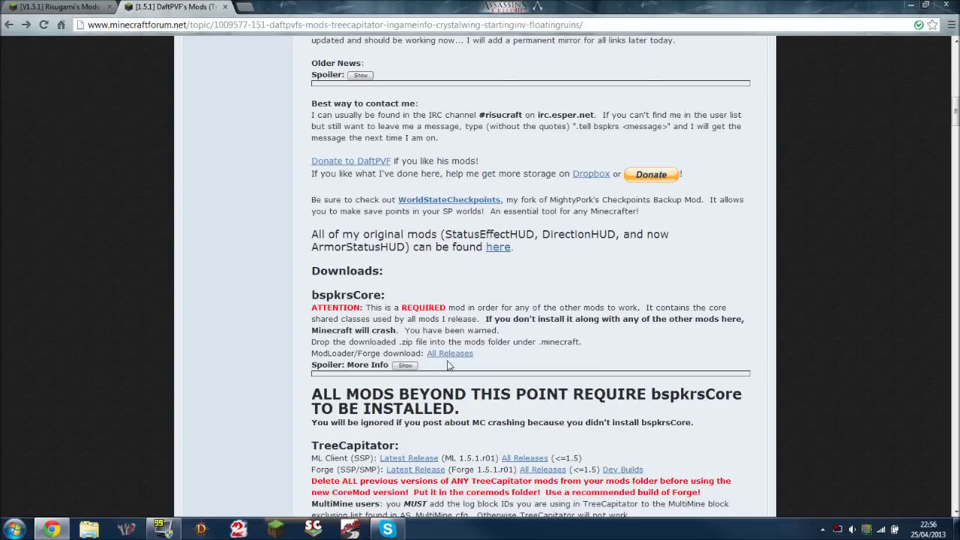
{"action": "left_click_drag", "start_coordinate": [309, 296], "coordinate": [410, 299]}
{"action": "left_click", "coordinate": [411, 299]}
{"action": "left_click", "coordinate": [450, 353]}
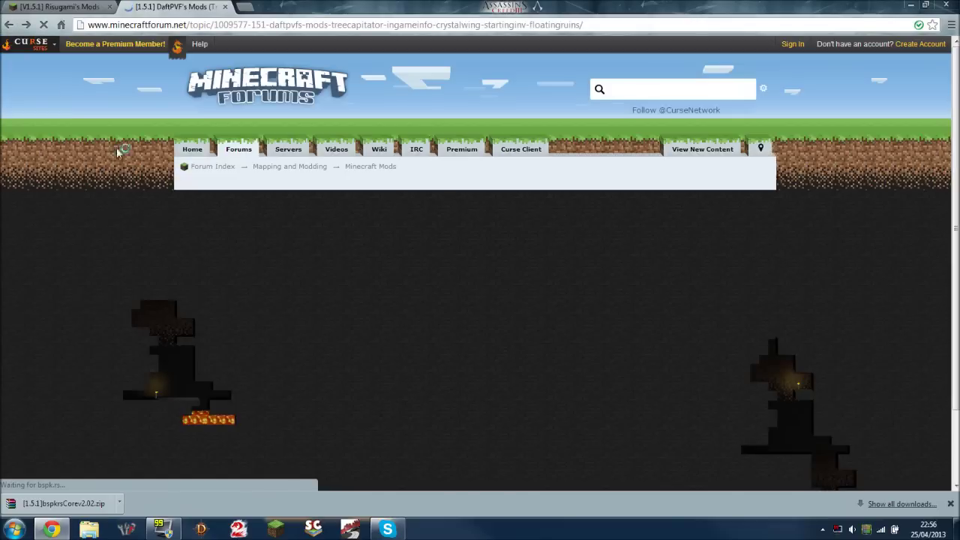
- Download the TreeCapitator zip through its Latest Release link and download page
{"action": "scroll", "coordinate": [193, 325], "scroll_direction": "down", "scroll_amount": 15}
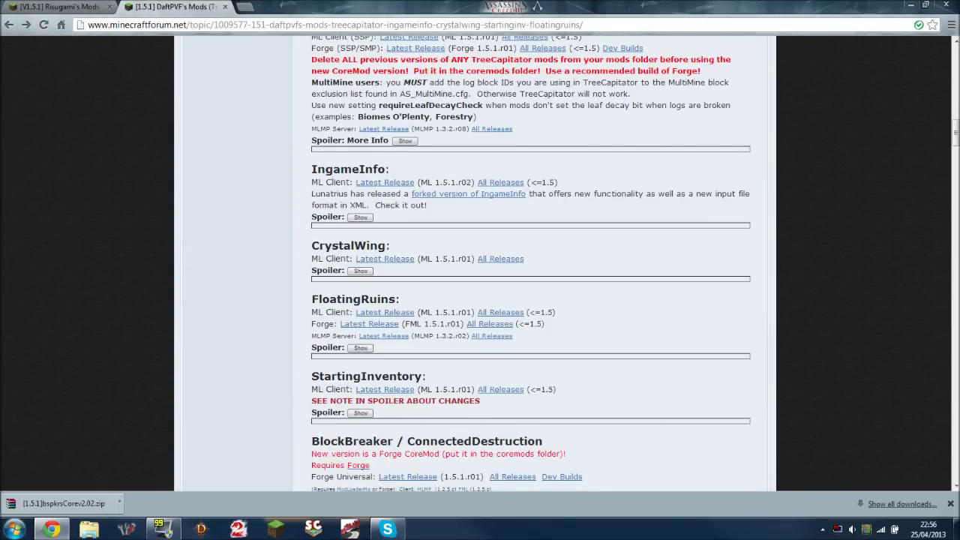
{"action": "scroll", "coordinate": [390, 356], "scroll_direction": "up", "scroll_amount": 2}
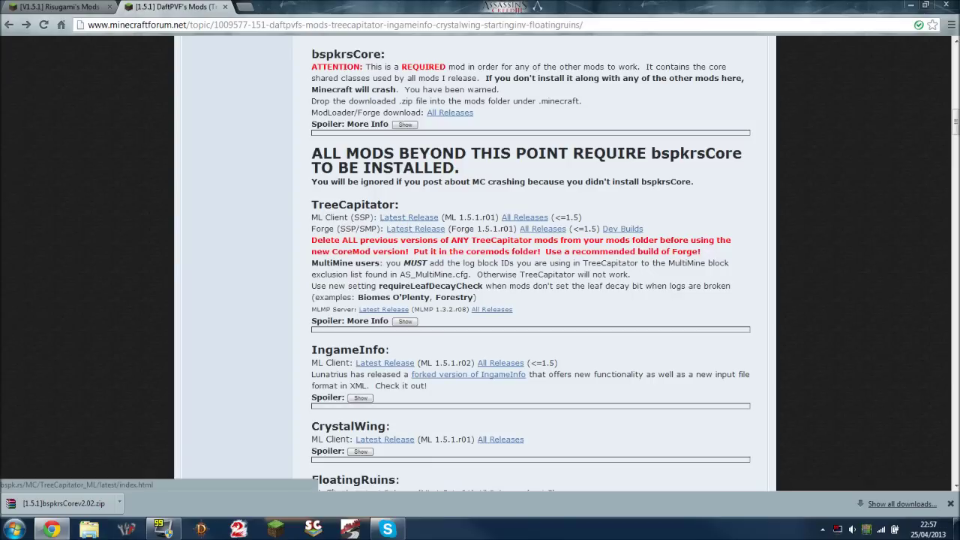
{"action": "left_click", "coordinate": [410, 232]}
{"action": "left_click", "coordinate": [419, 219]}
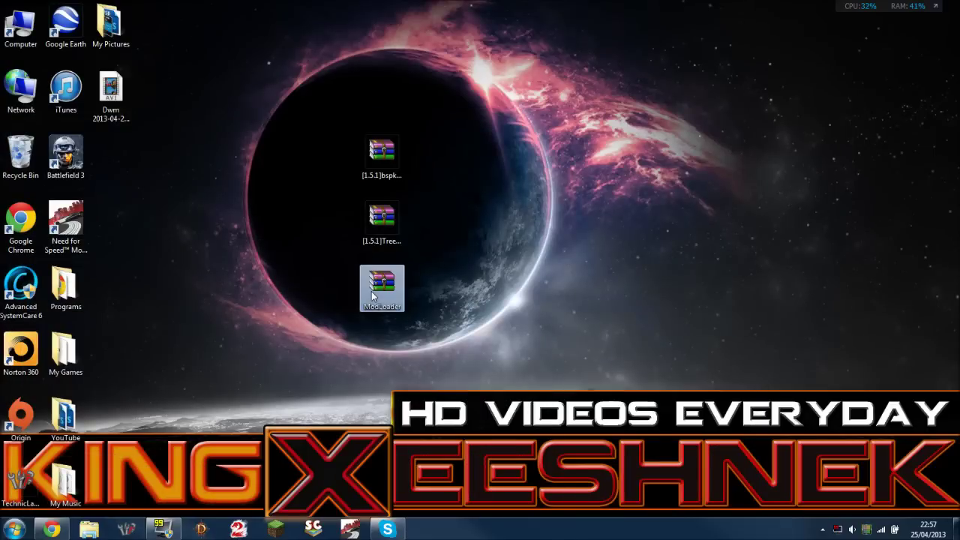
- Check the full names of the TreeCapitator and bspkrsCore archives on the desktop
{"action": "left_click", "coordinate": [384, 225]}
{"action": "left_click", "coordinate": [382, 154]}
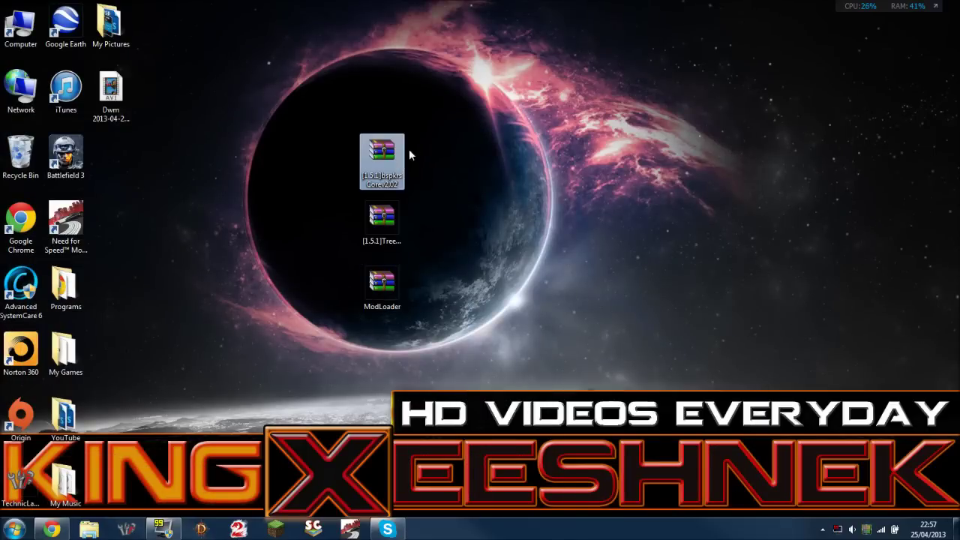
{"action": "left_click", "coordinate": [463, 163]}
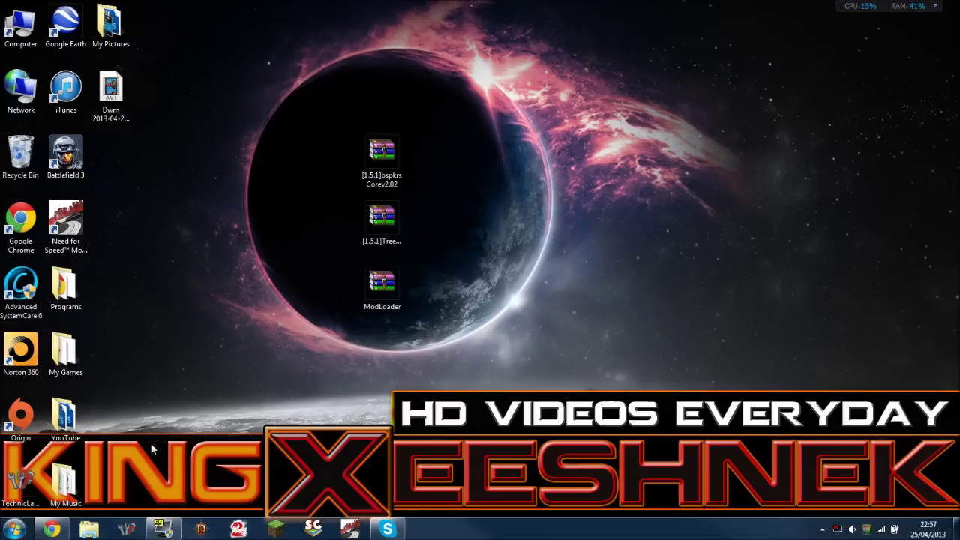
- Search %appdata% and open minecraft.jar from Roaming\.minecraft\bin in WinRAR
{"action": "left_click", "coordinate": [16, 527]}
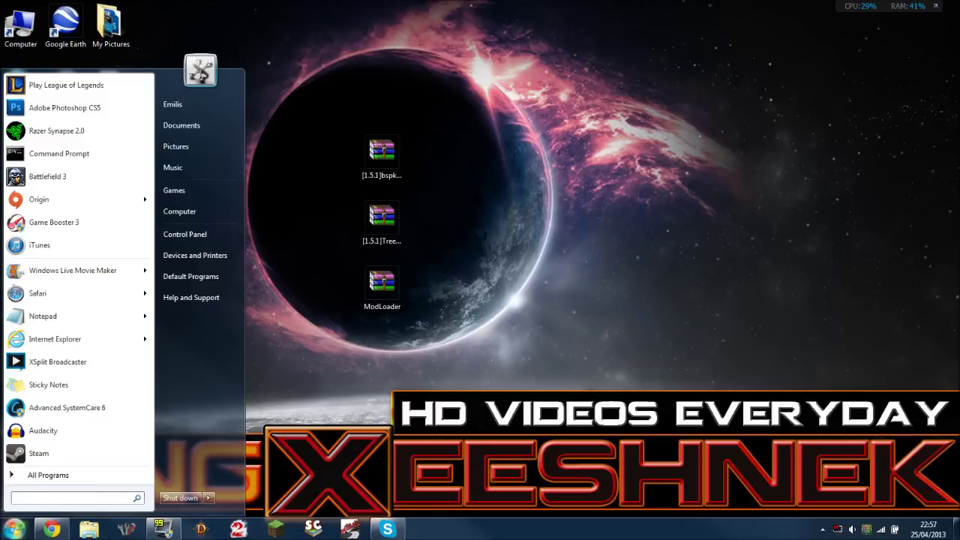
{"action": "type", "text": "%appdata"}
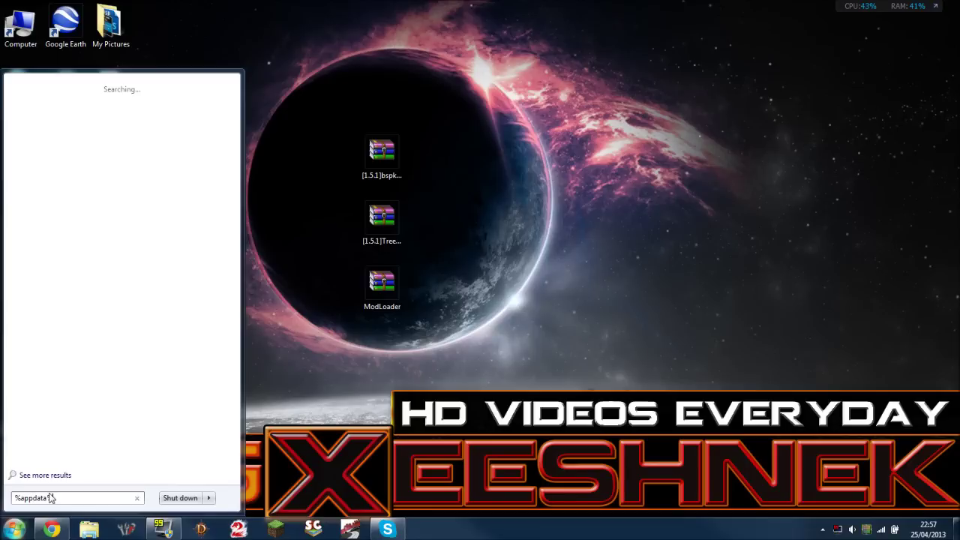
{"action": "type", "text": "%"}
{"action": "left_click", "coordinate": [66, 84]}
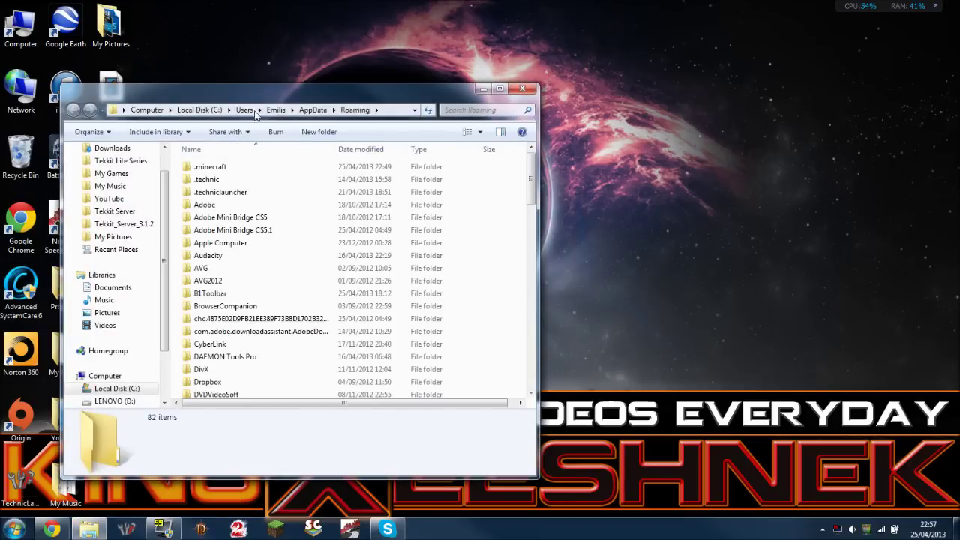
{"action": "mouse_move", "coordinate": [277, 84]}
{"action": "left_mouse_down"}
{"action": "mouse_move", "coordinate": [481, 102]}
{"action": "mouse_move", "coordinate": [958, 105]}
{"action": "left_mouse_up"}
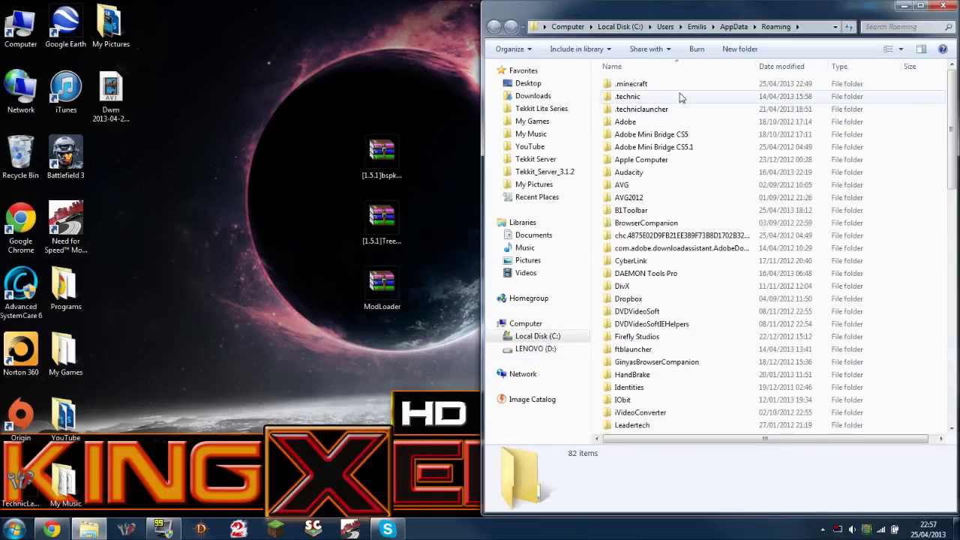
{"action": "double_click", "coordinate": [666, 86]}
{"action": "double_click", "coordinate": [662, 86]}
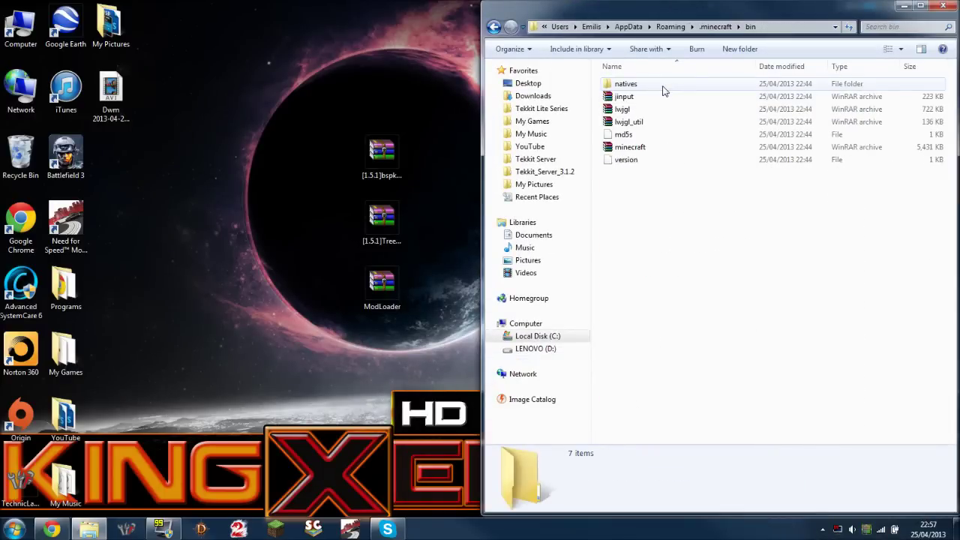
{"action": "left_click", "coordinate": [649, 148]}
{"action": "double_click", "coordinate": [649, 148]}
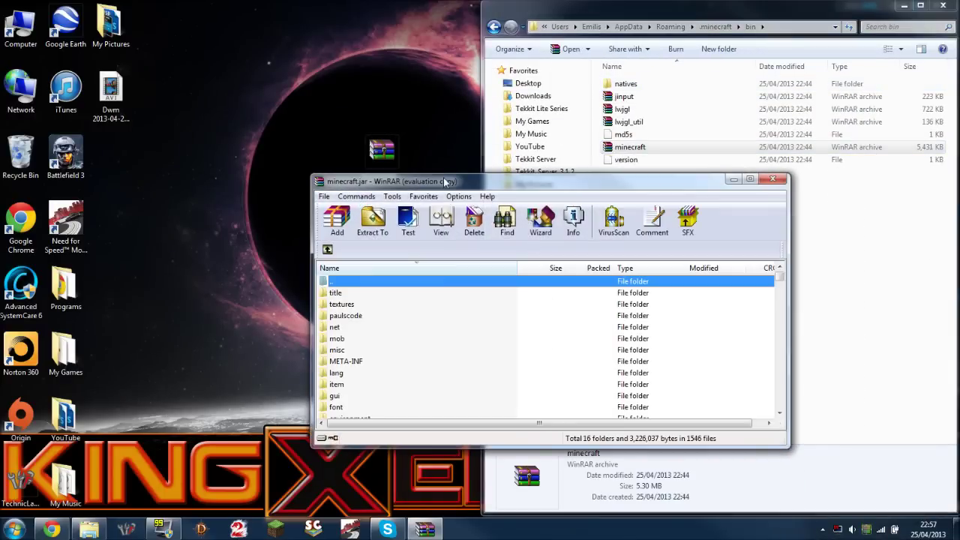
- Dock minecraft.jar on the right half and delete its META-INF folder, confirming with Yes
{"action": "left_click_drag", "start_coordinate": [450, 166], "coordinate": [959, 173]}
{"action": "left_click", "coordinate": [800, 207]}
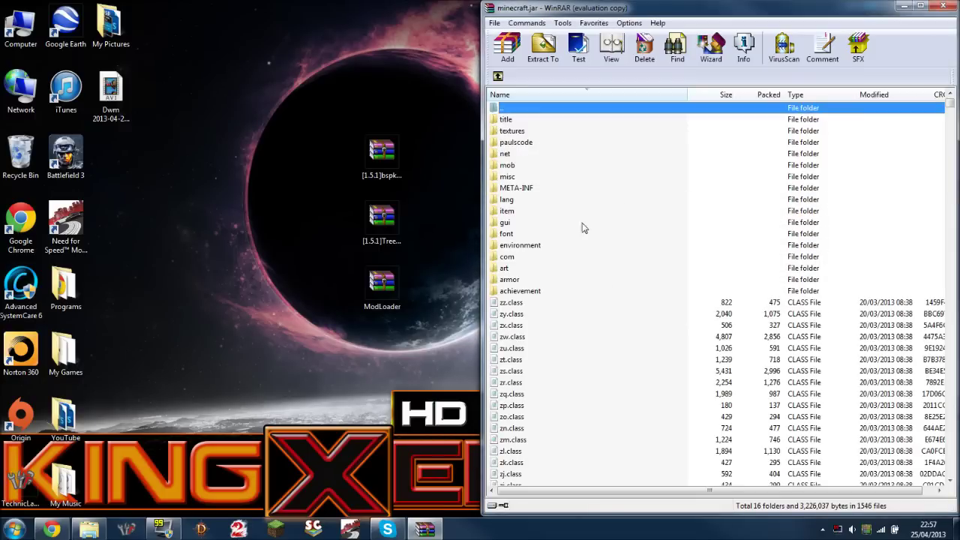
{"action": "left_click", "coordinate": [539, 189]}
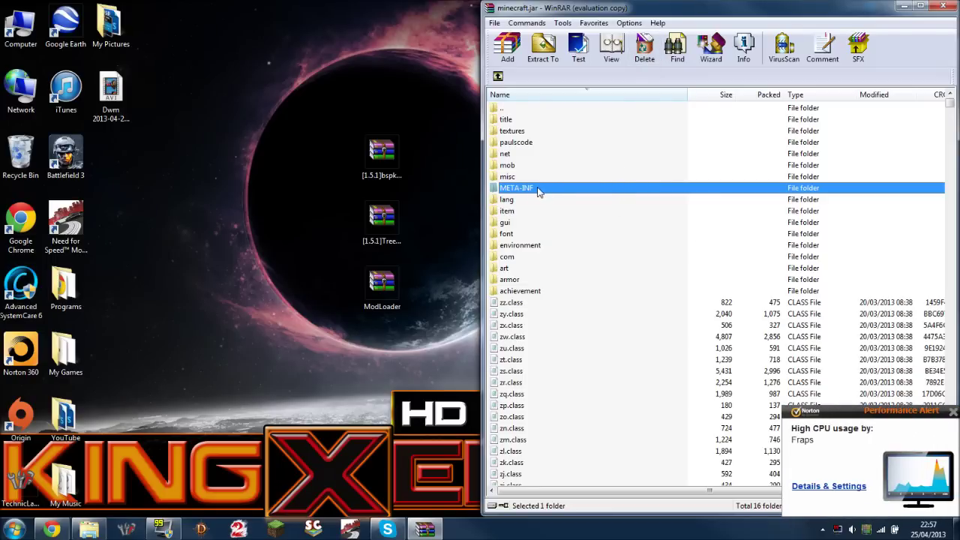
{"action": "left_click", "coordinate": [645, 48]}
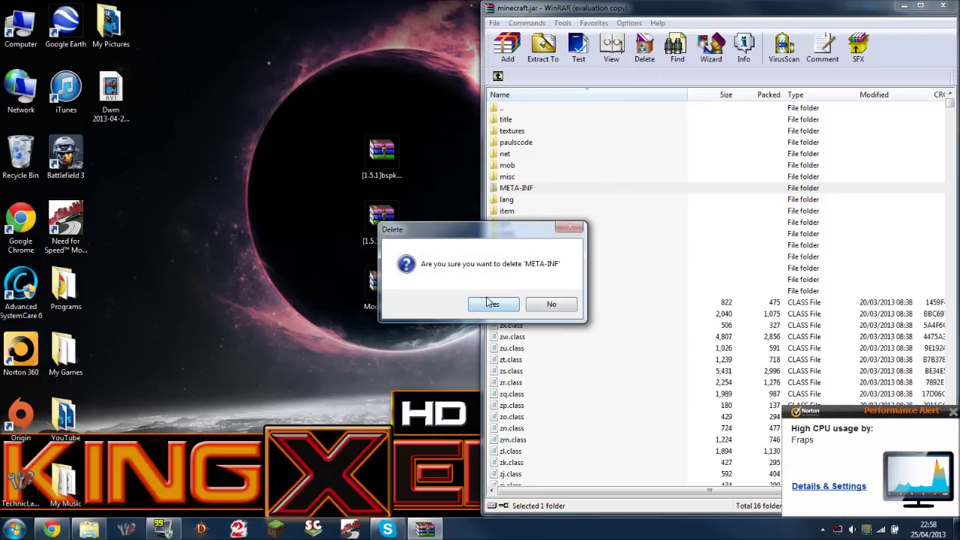
{"action": "left_click", "coordinate": [489, 304]}
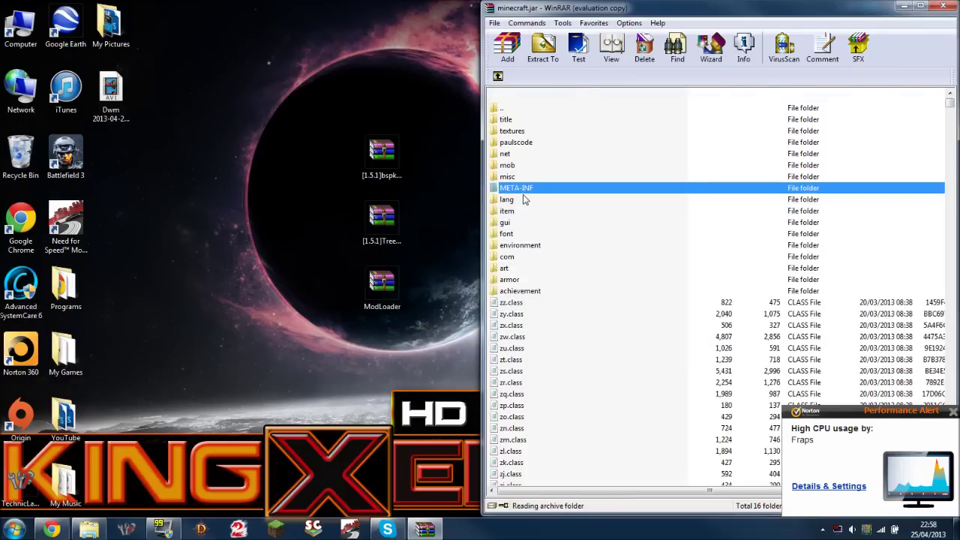
{"action": "left_click", "coordinate": [429, 274]}
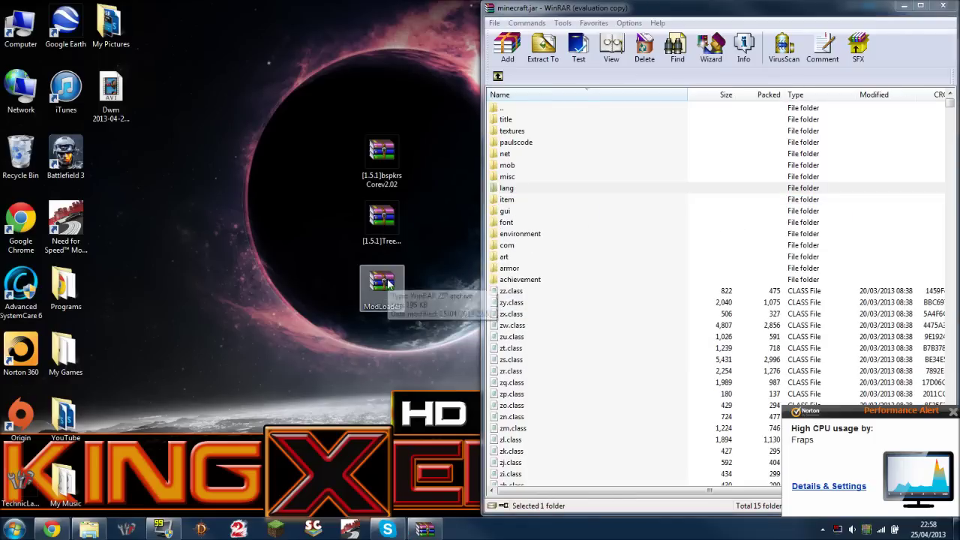
- Drag all 29 ModLoader.zip class files into minecraft.jar, confirm with OK, and close ModLoader.zip
{"action": "left_click", "coordinate": [396, 269]}
{"action": "double_click", "coordinate": [396, 269]}
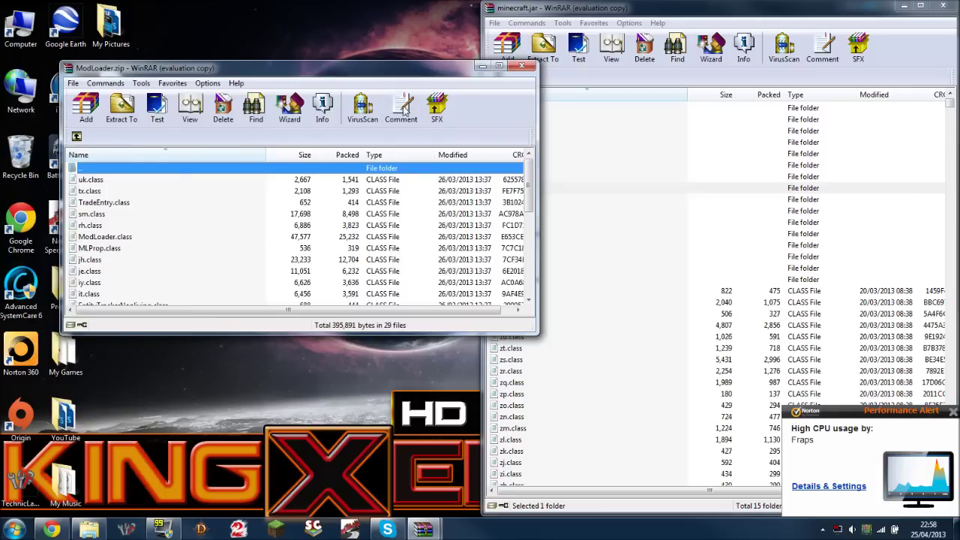
{"action": "left_click", "coordinate": [368, 152]}
{"action": "mouse_move", "coordinate": [466, 74]}
{"action": "left_mouse_down"}
{"action": "mouse_move", "coordinate": [466, 119]}
{"action": "mouse_move", "coordinate": [884, 9]}
{"action": "mouse_move", "coordinate": [959, 9]}
{"action": "left_mouse_up"}
{"action": "mouse_move", "coordinate": [720, 7]}
{"action": "left_mouse_down"}
{"action": "mouse_move", "coordinate": [90, 6]}
{"action": "mouse_move", "coordinate": [150, 6]}
{"action": "left_mouse_up"}
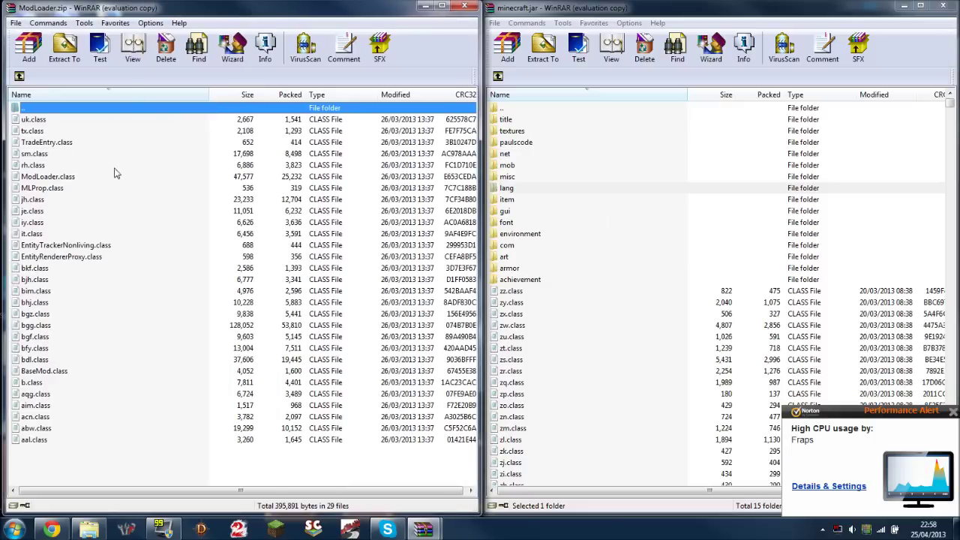
{"action": "mouse_move", "coordinate": [74, 477]}
{"action": "left_mouse_down"}
{"action": "mouse_move", "coordinate": [120, 281]}
{"action": "mouse_move", "coordinate": [123, 116]}
{"action": "left_mouse_up"}
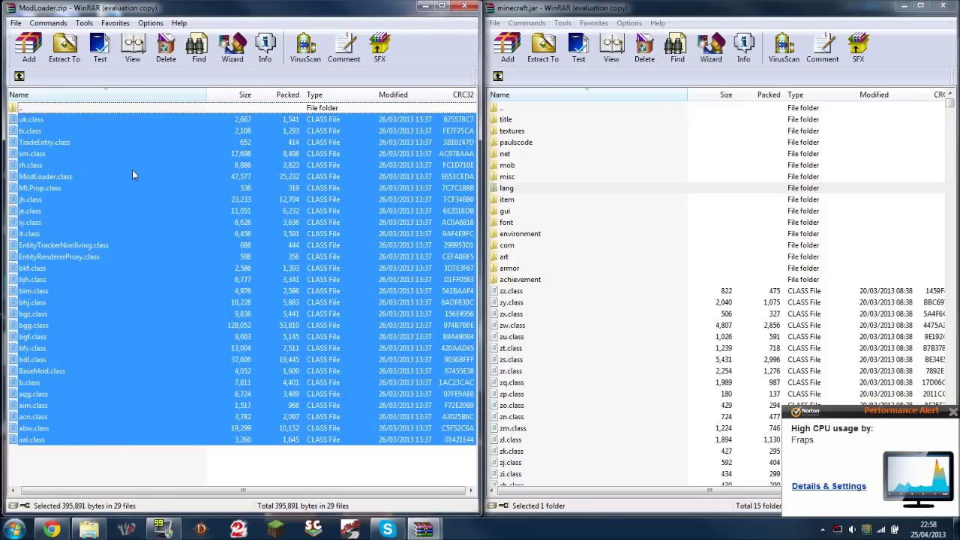
{"action": "mouse_move", "coordinate": [132, 169]}
{"action": "left_mouse_down"}
{"action": "mouse_move", "coordinate": [625, 332]}
{"action": "mouse_move", "coordinate": [630, 326]}
{"action": "left_mouse_up"}
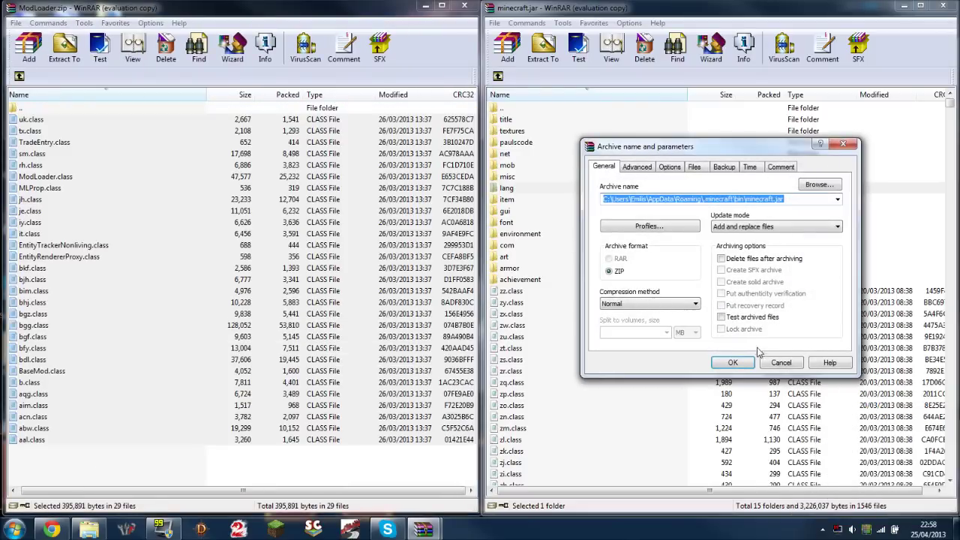
{"action": "left_click", "coordinate": [732, 363]}
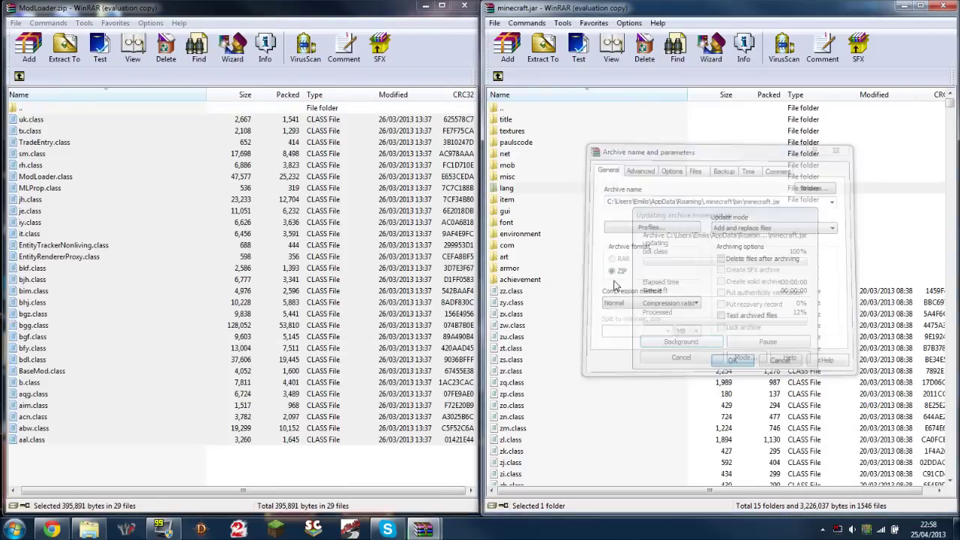
{"action": "left_click", "coordinate": [465, 6]}
{"action": "left_click", "coordinate": [394, 177]}
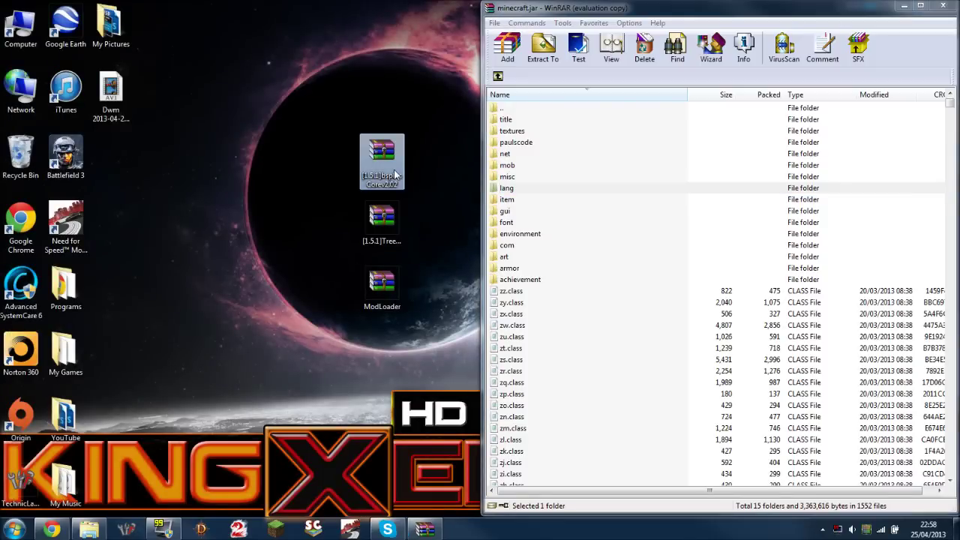
- Copy every bspkrsCore archive entry into minecraft.jar, confirm with OK, and close the archive
{"action": "double_click", "coordinate": [394, 175]}
{"action": "mouse_move", "coordinate": [311, 234]}
{"action": "left_mouse_down"}
{"action": "mouse_move", "coordinate": [254, 205]}
{"action": "mouse_move", "coordinate": [253, 191]}
{"action": "left_mouse_up"}
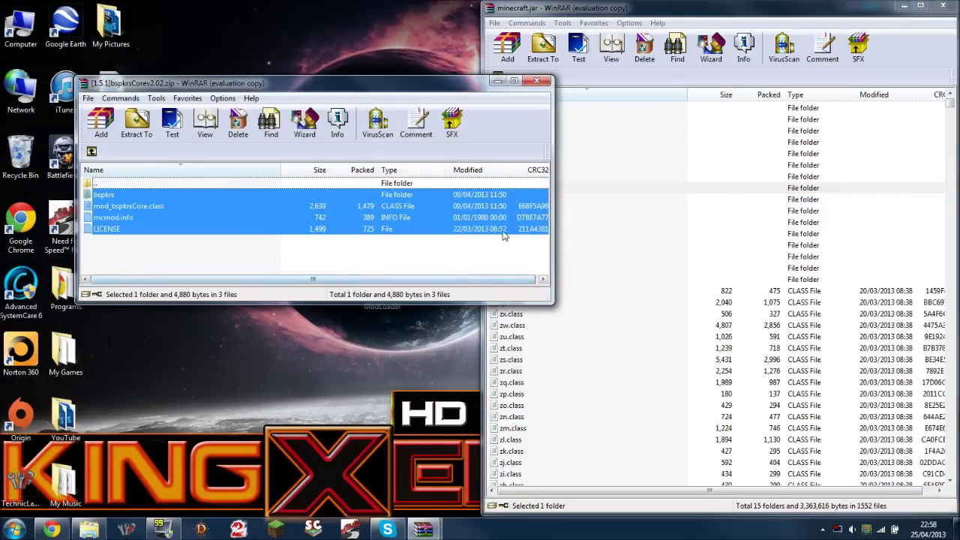
{"action": "left_click", "coordinate": [381, 197]}
{"action": "left_click_drag", "start_coordinate": [127, 206], "coordinate": [584, 336]}
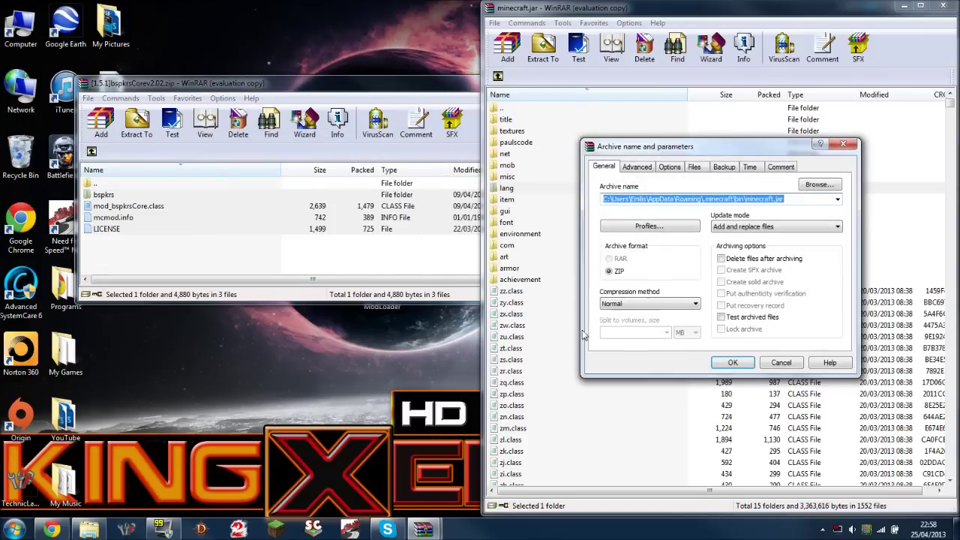
{"action": "left_click", "coordinate": [732, 362]}
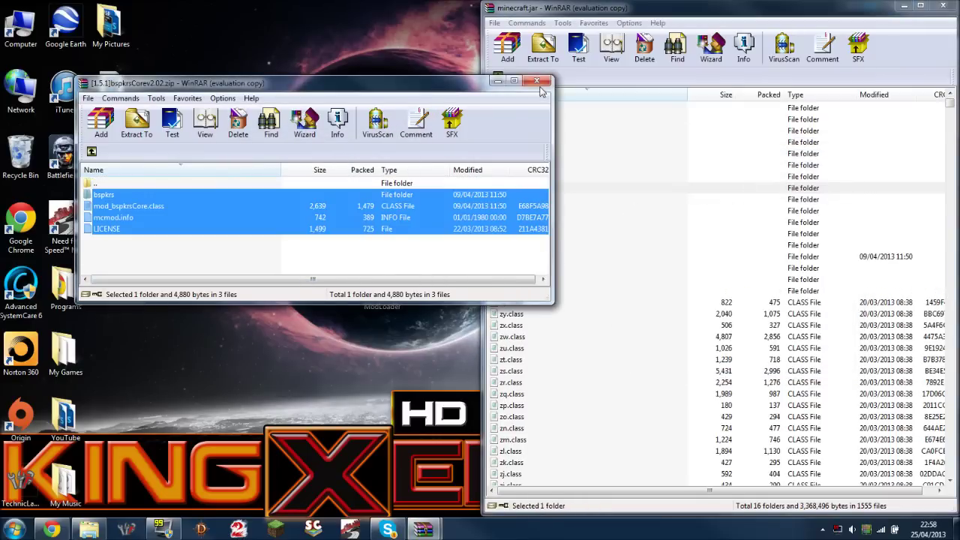
{"action": "left_click", "coordinate": [536, 80]}
- Copy every TreeCapitator archive entry into minecraft.jar and confirm with OK
{"action": "double_click", "coordinate": [382, 225]}
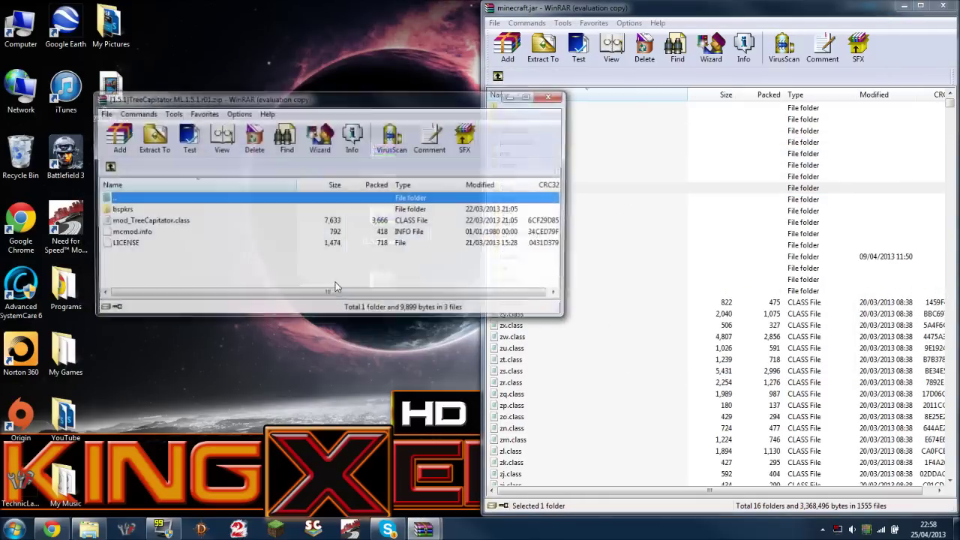
{"action": "mouse_move", "coordinate": [335, 286]}
{"action": "left_mouse_down"}
{"action": "mouse_move", "coordinate": [282, 220]}
{"action": "mouse_move", "coordinate": [300, 206]}
{"action": "left_mouse_up"}
{"action": "left_click_drag", "start_coordinate": [368, 237], "coordinate": [638, 314]}
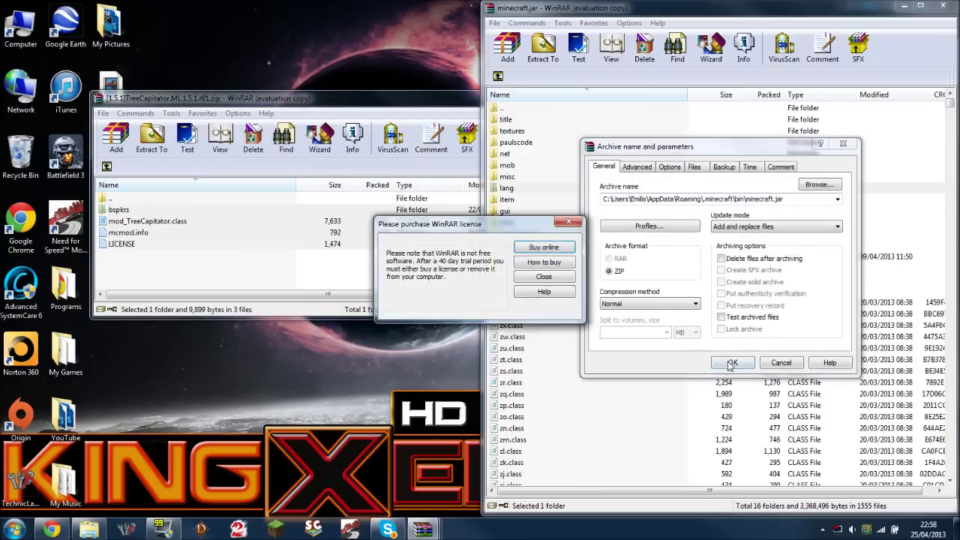
{"action": "left_click", "coordinate": [730, 363]}
{"action": "left_click", "coordinate": [537, 184]}
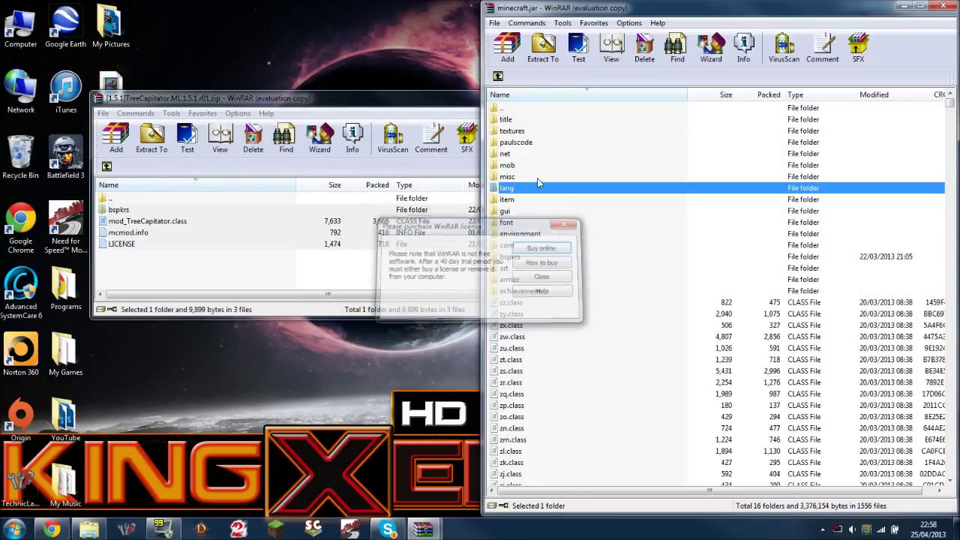
{"action": "left_click", "coordinate": [508, 112]}
{"action": "double_click", "coordinate": [525, 98]}
- Close the TreeCapitator archive, then run Minecraft past the security warning and log in
{"action": "left_click", "coordinate": [944, 5]}
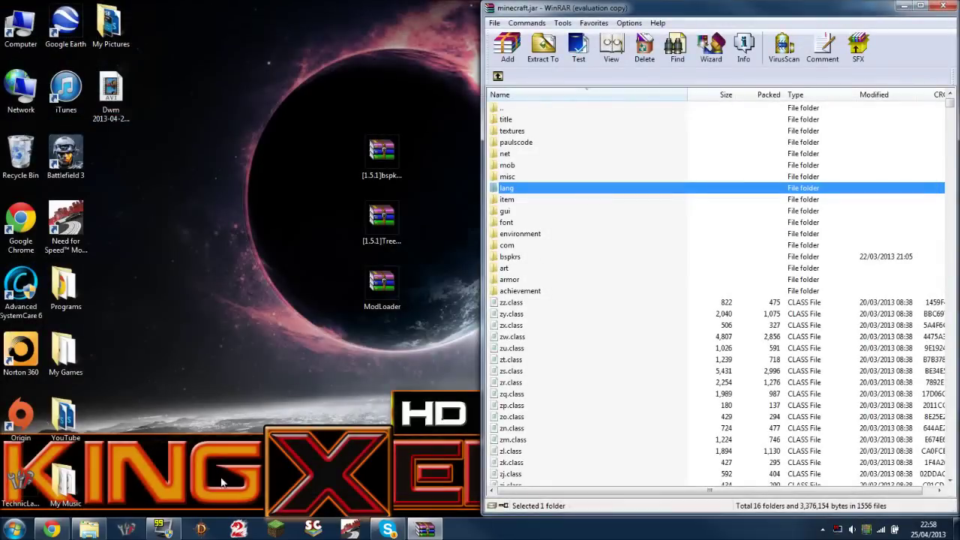
{"action": "left_click", "coordinate": [275, 530]}
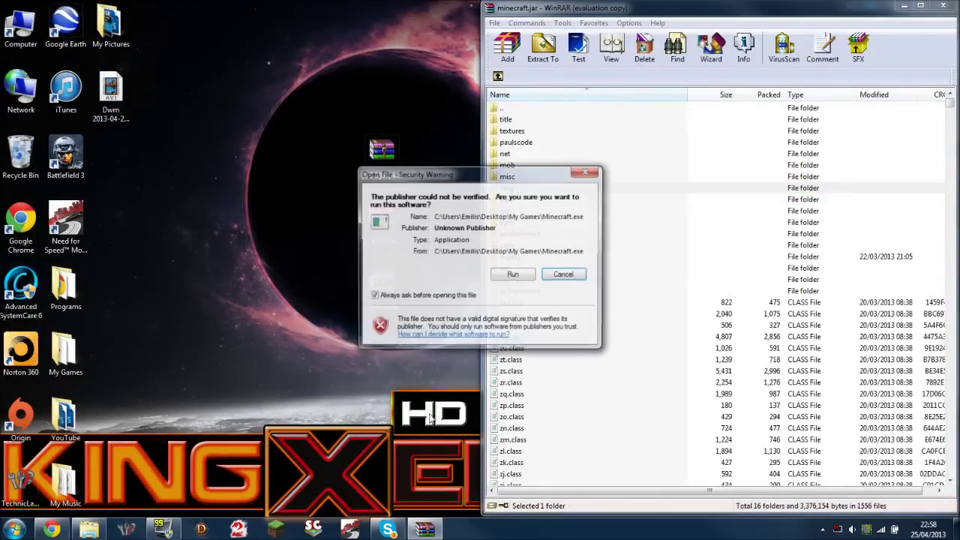
{"action": "left_click", "coordinate": [503, 275]}
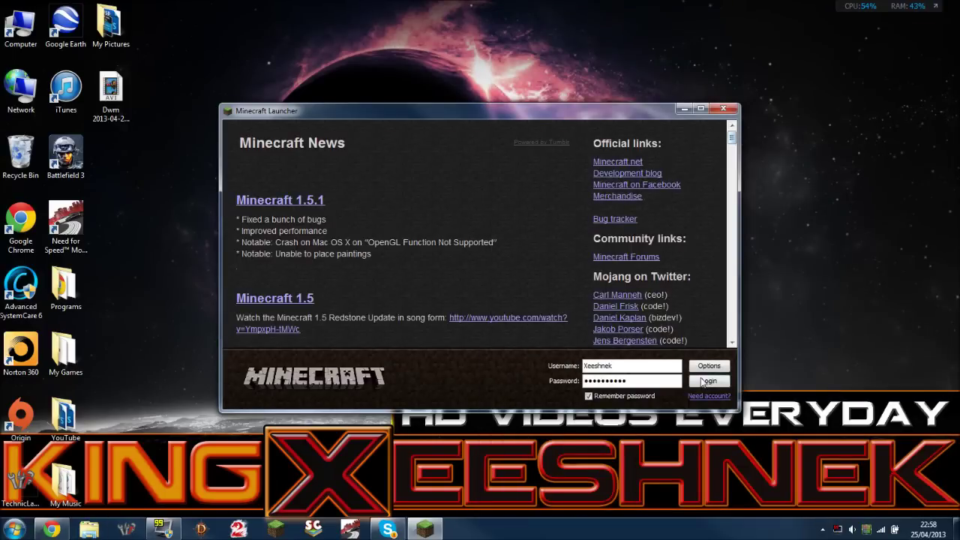
{"action": "left_click", "coordinate": [702, 382]}
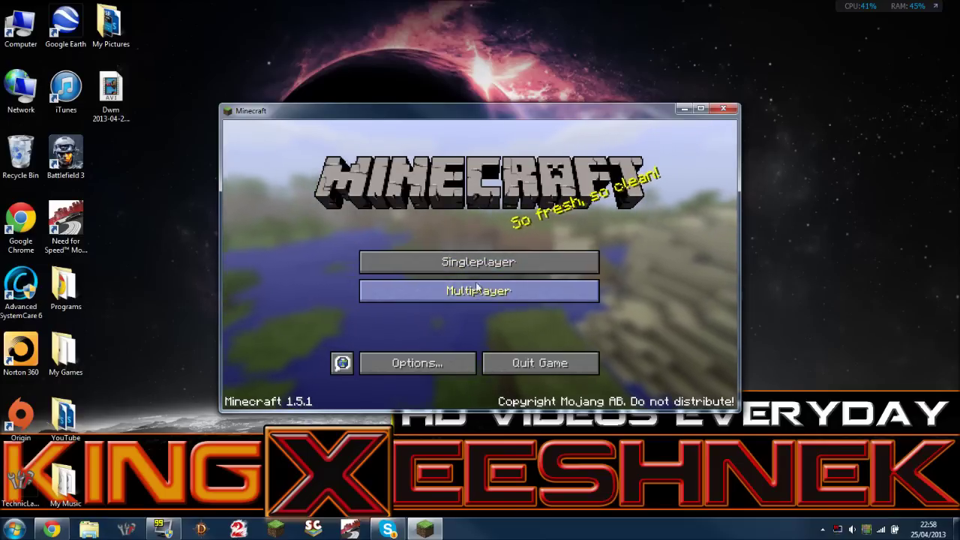
- From Singleplayer, create 'New World' with the game mode cycled to Creative
{"action": "left_click", "coordinate": [465, 261]}
{"action": "left_click", "coordinate": [558, 359]}
{"action": "left_click", "coordinate": [553, 276]}
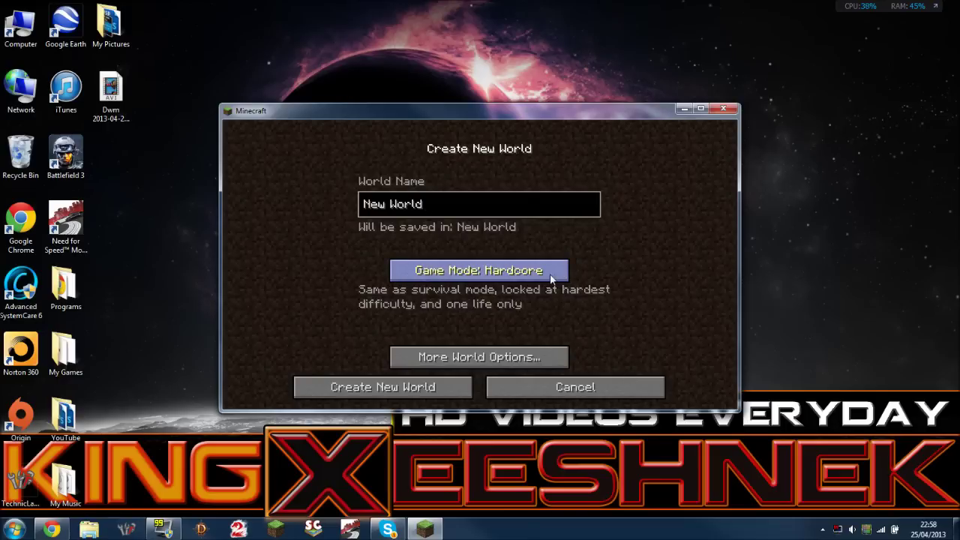
{"action": "left_click", "coordinate": [554, 276]}
{"action": "left_click", "coordinate": [450, 387]}
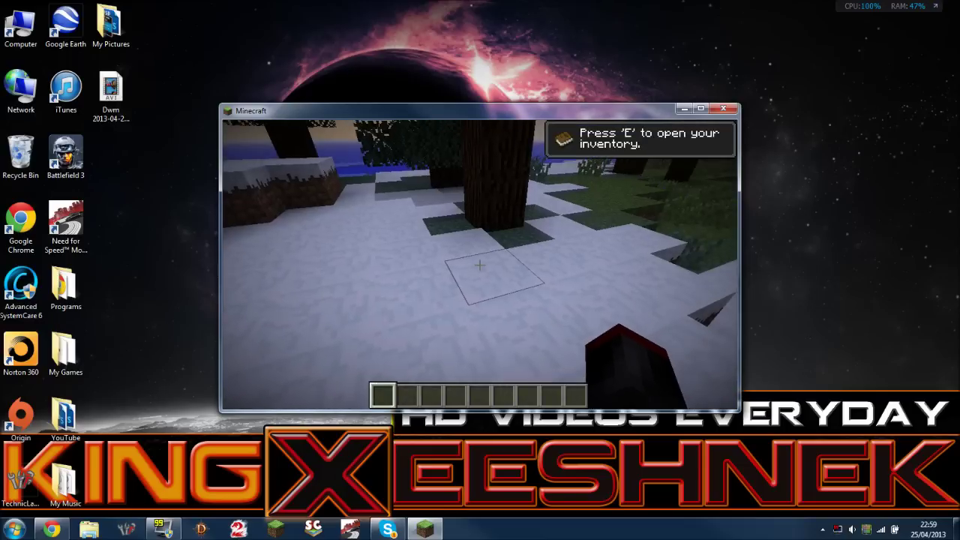
- Look through the game's Options and Video Settings menus, then back out
{"action": "mouse_move", "coordinate": [479, 264]}
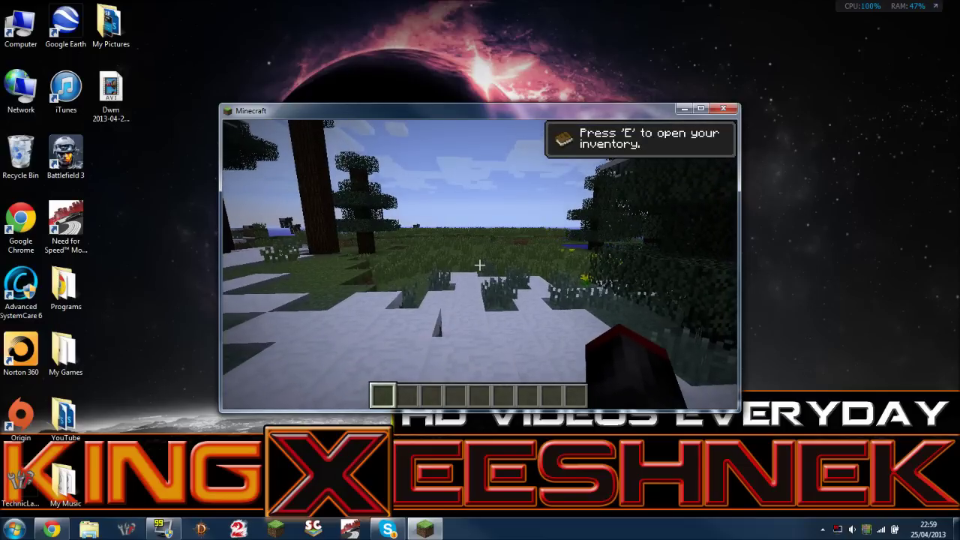
{"action": "key", "text": "Escape"}
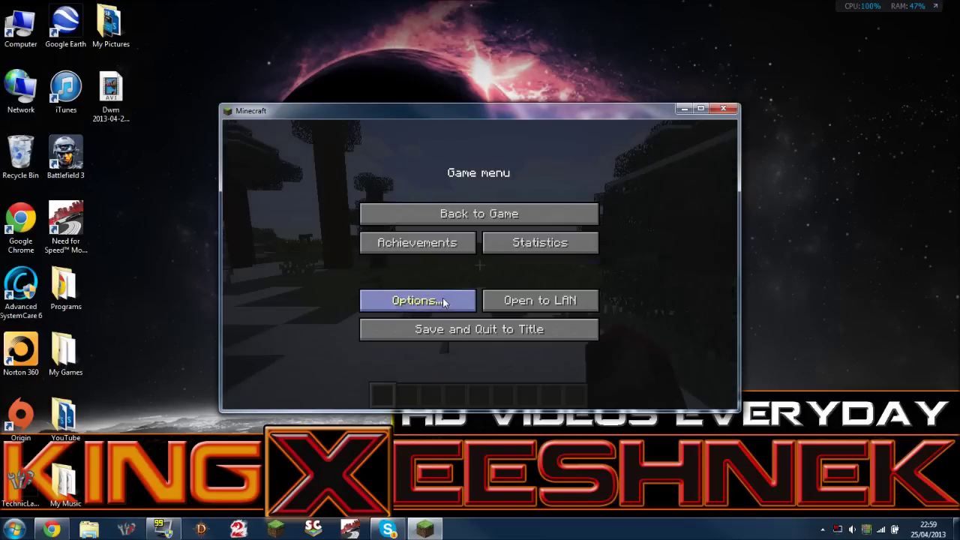
{"action": "left_click", "coordinate": [443, 300]}
{"action": "left_click", "coordinate": [443, 285]}
{"action": "key", "text": "Escape"}
- Place a Diamond Axe from the creative Tools tab into hotbar slot 3
{"action": "key", "text": "e"}
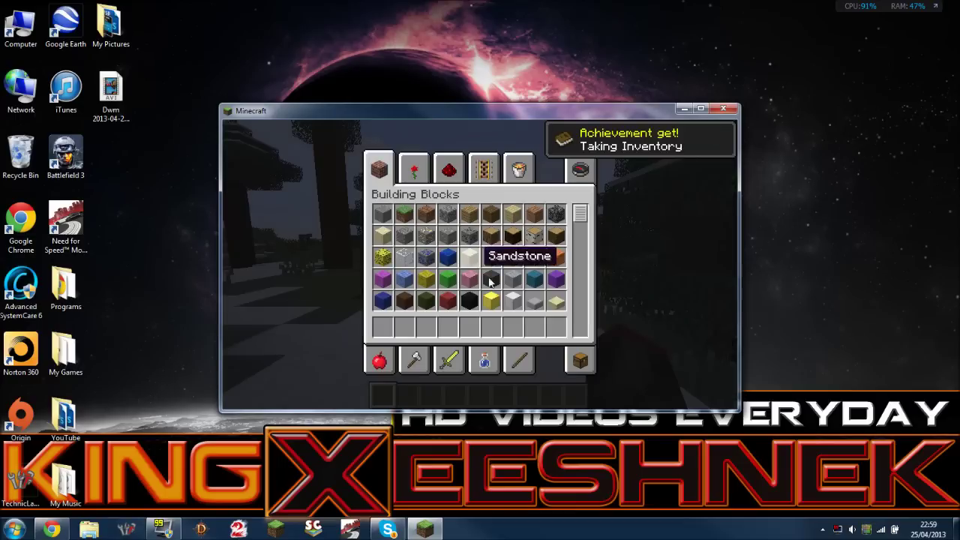
{"action": "key", "text": "e"}
{"action": "key", "text": "e"}
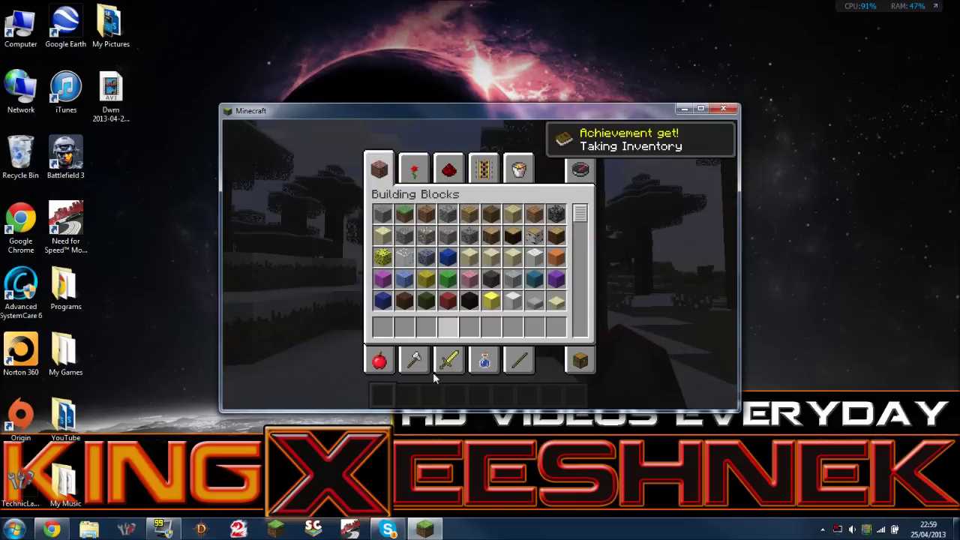
{"action": "left_click", "coordinate": [414, 360]}
{"action": "left_click", "coordinate": [448, 235]}
{"action": "left_click", "coordinate": [426, 326]}
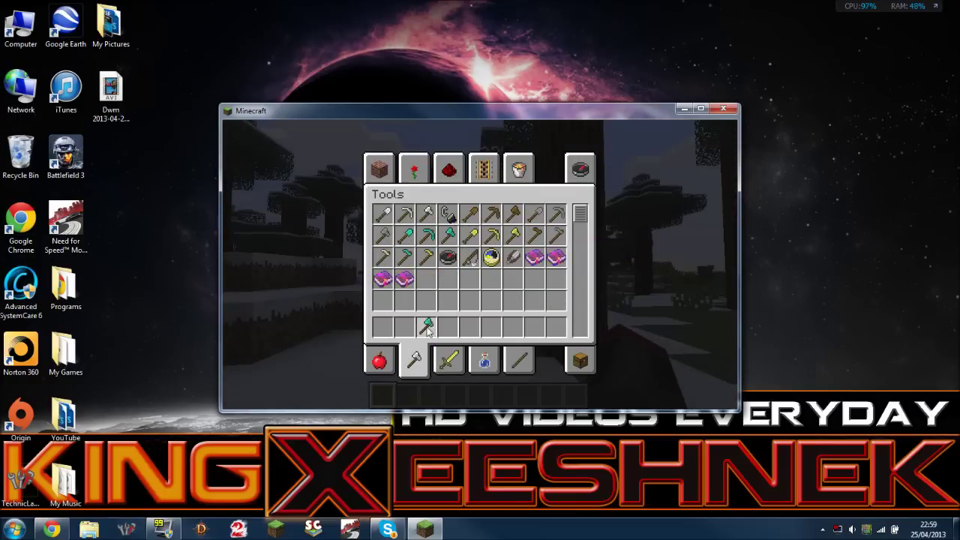
{"action": "key", "text": "e"}
{"action": "key", "text": "e"}
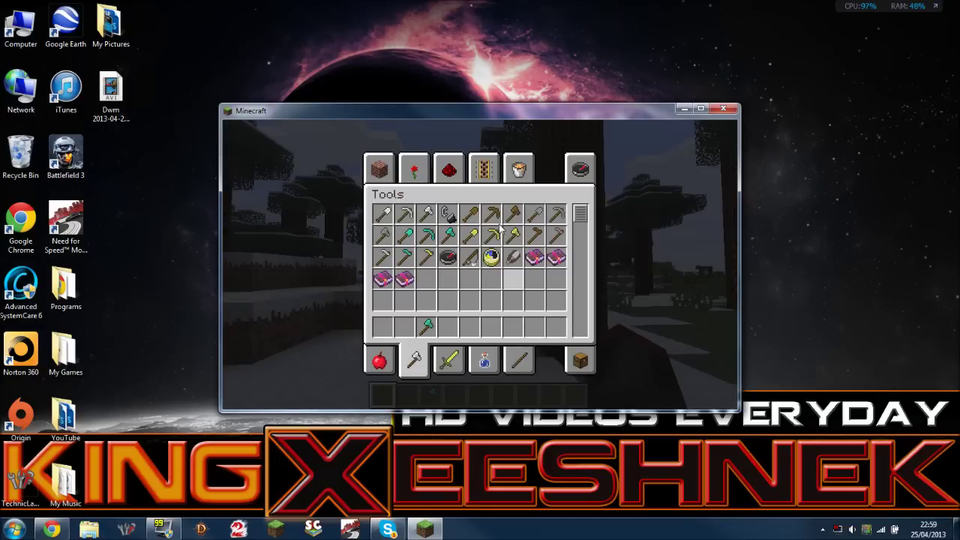
- Maximize the game window and set mouse sensitivity to 50% in Options
{"action": "mouse_move", "coordinate": [481, 110]}
{"action": "left_mouse_down"}
{"action": "mouse_move", "coordinate": [443, 27]}
{"action": "mouse_move", "coordinate": [443, 2]}
{"action": "left_mouse_up"}
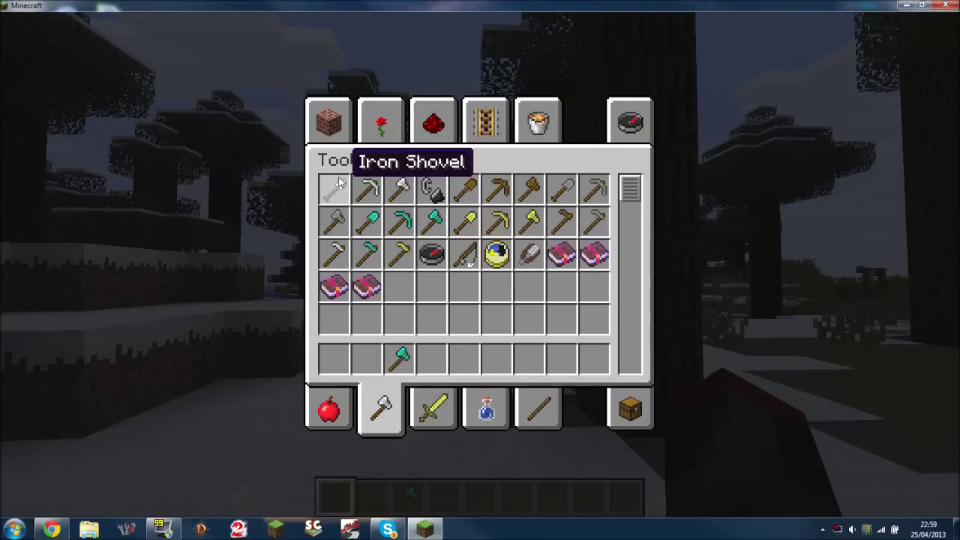
{"action": "key", "text": "e"}
{"action": "key", "text": "Escape"}
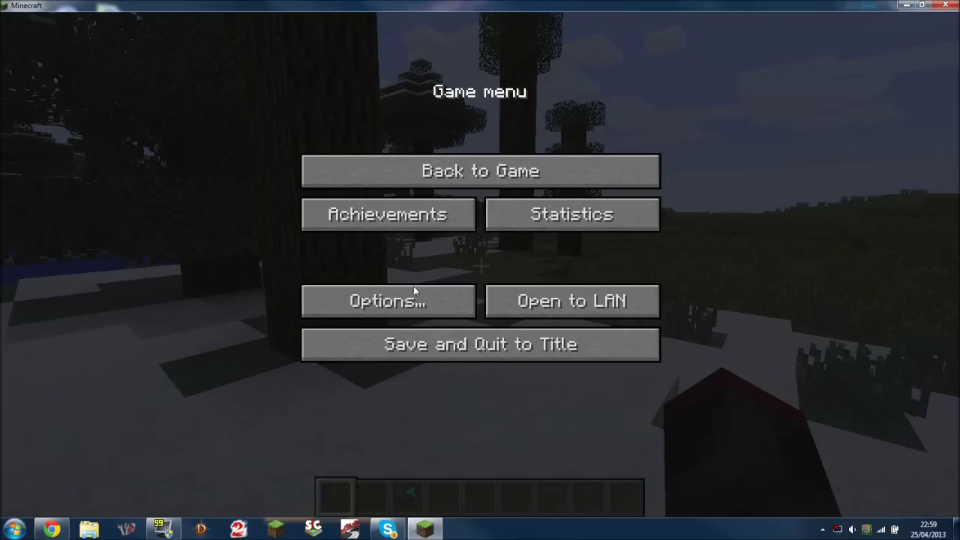
{"action": "left_click", "coordinate": [413, 285]}
{"action": "left_click_drag", "start_coordinate": [563, 136], "coordinate": [559, 136]}
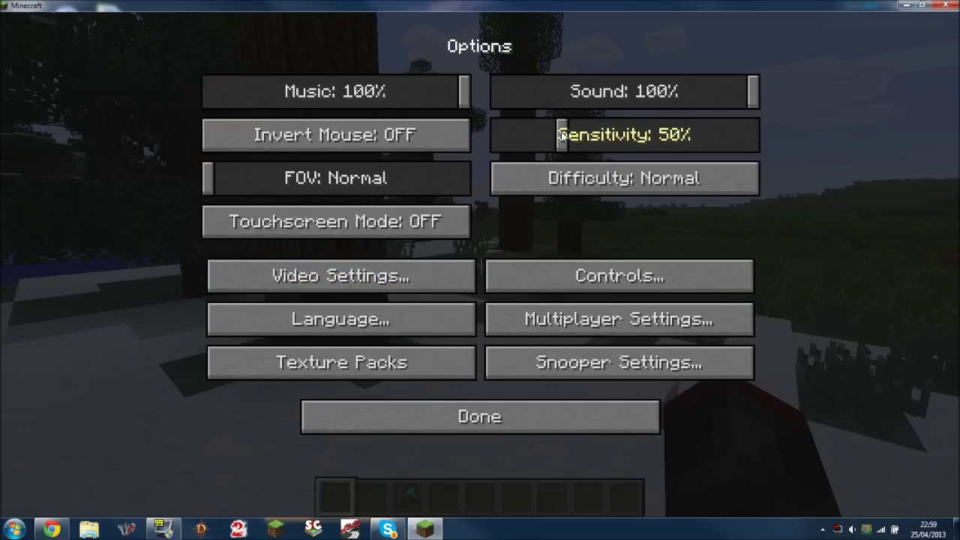
{"action": "left_click", "coordinate": [338, 191]}
{"action": "key", "text": "Escape"}
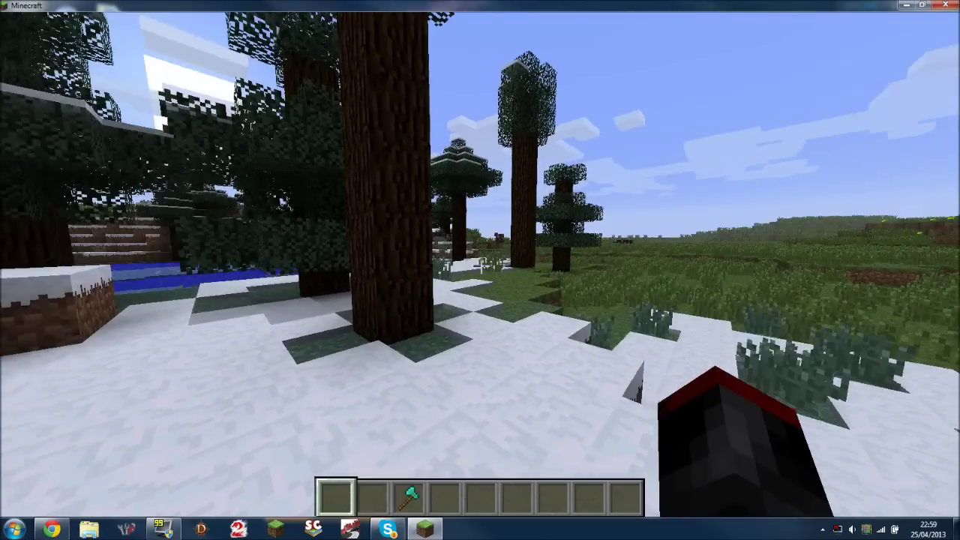
- Browse the creative inventory's combat items and the survival inventory
{"action": "key", "text": "e"}
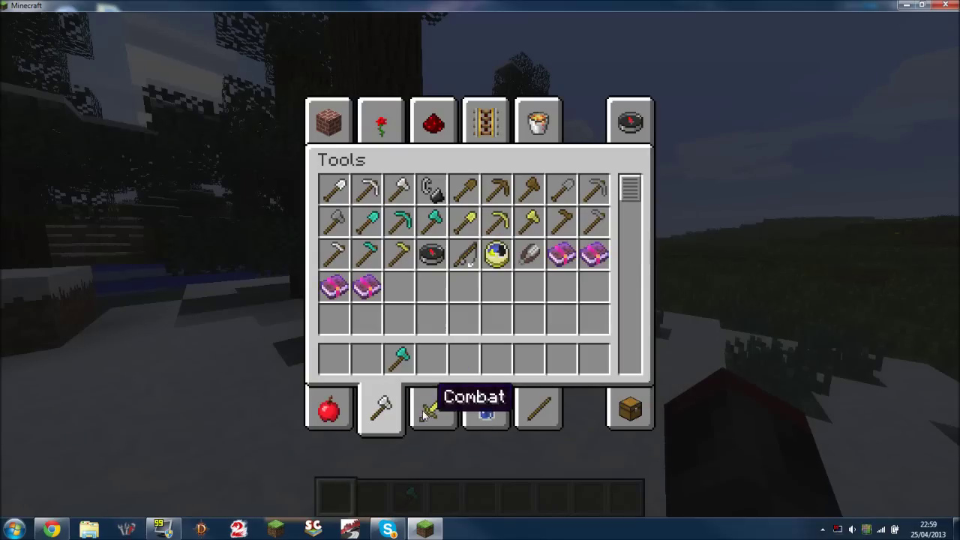
{"action": "left_click", "coordinate": [430, 408]}
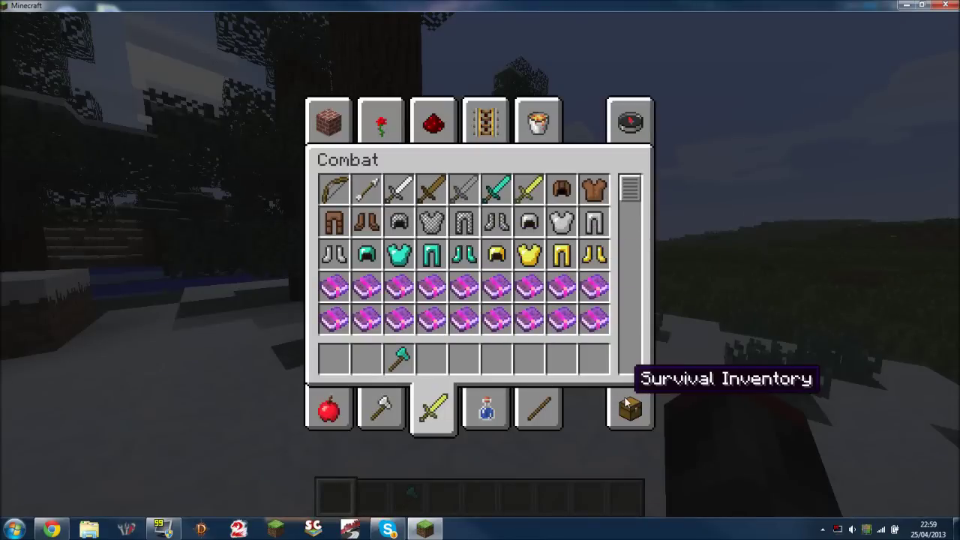
{"action": "left_click", "coordinate": [626, 399]}
- Run the /gamemode 0 chat command to switch to survival mode
{"action": "type", "text": "e"}
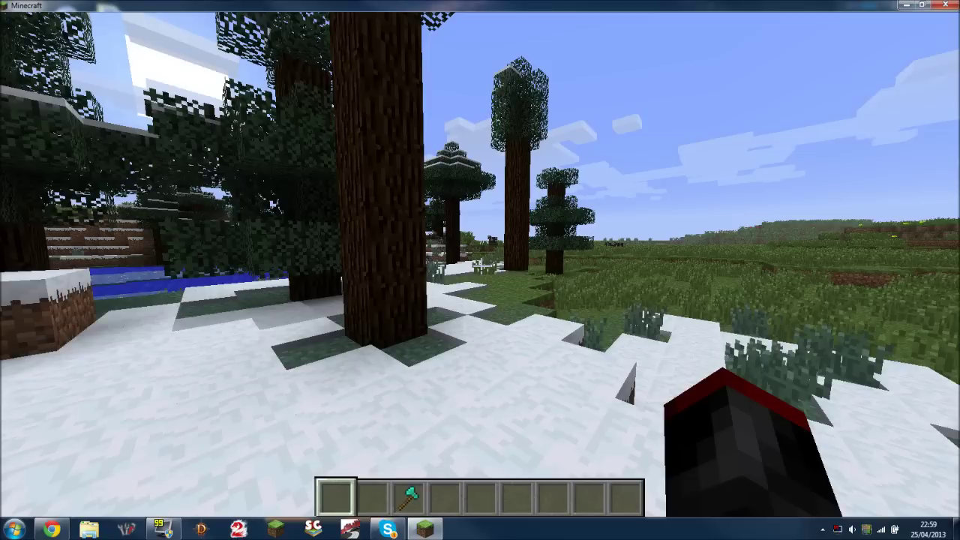
{"action": "type", "text": "/gamemde"}
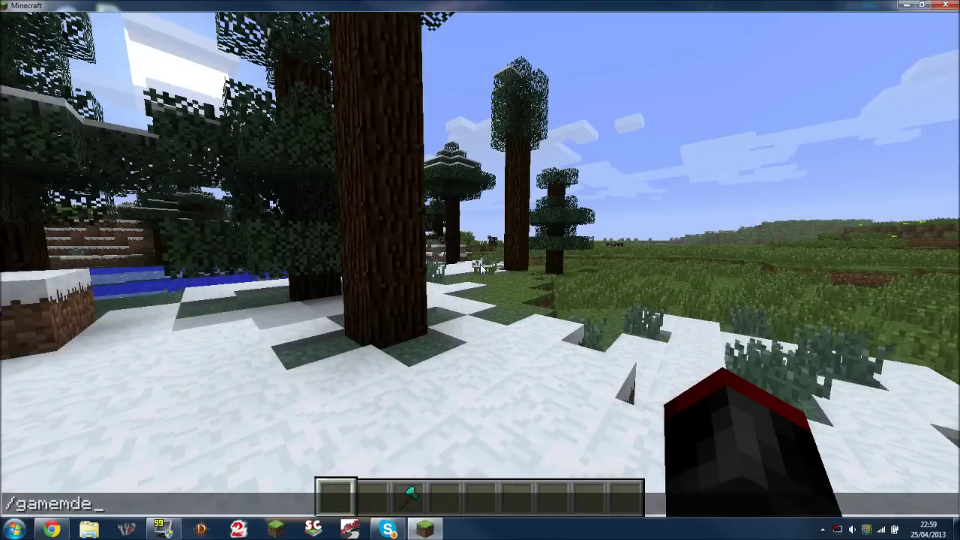
{"action": "key", "text": "BackSpace"}
{"action": "type", "text": "o"}
{"action": "key", "text": "BackSpace"}
{"action": "key", "text": "BackSpace"}
{"action": "type", "text": "ode"}
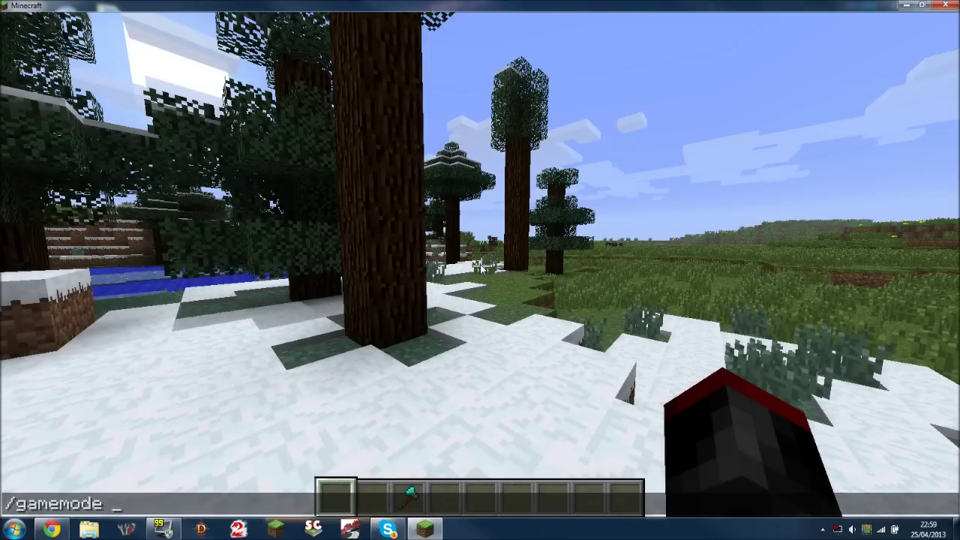
{"action": "type", "text": "0"}
{"action": "key", "text": "Return"}
- Chop down the tree with the slot-3 Diamond Axe and collect the logs
{"action": "key", "text": "3"}
{"action": "left_click", "coordinate": [480, 267]}
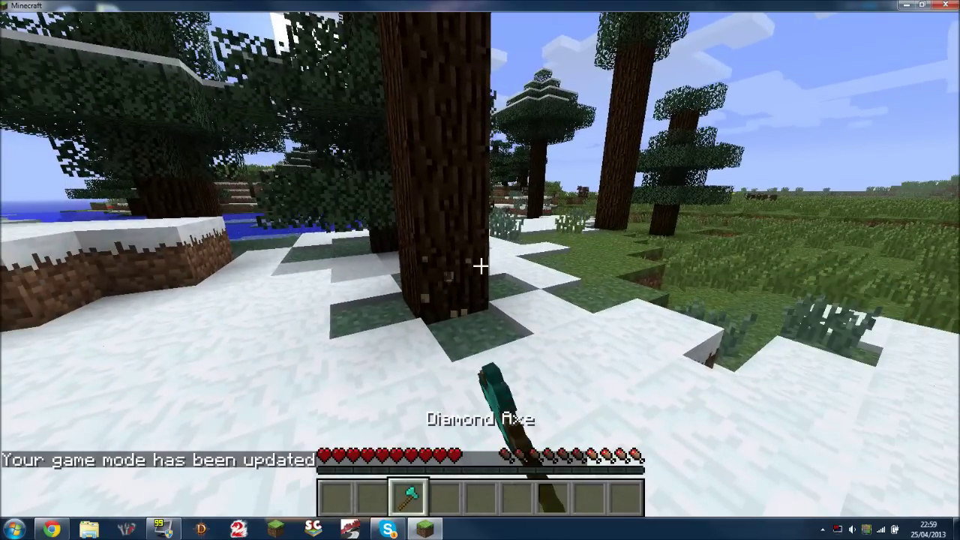
{"action": "left_click", "coordinate": [479, 266]}
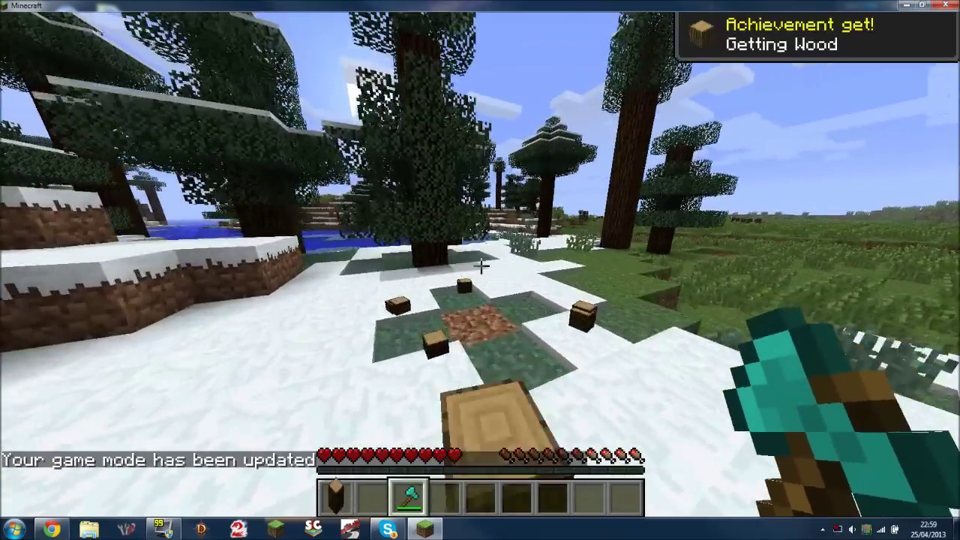
{"action": "key", "text": "w"}
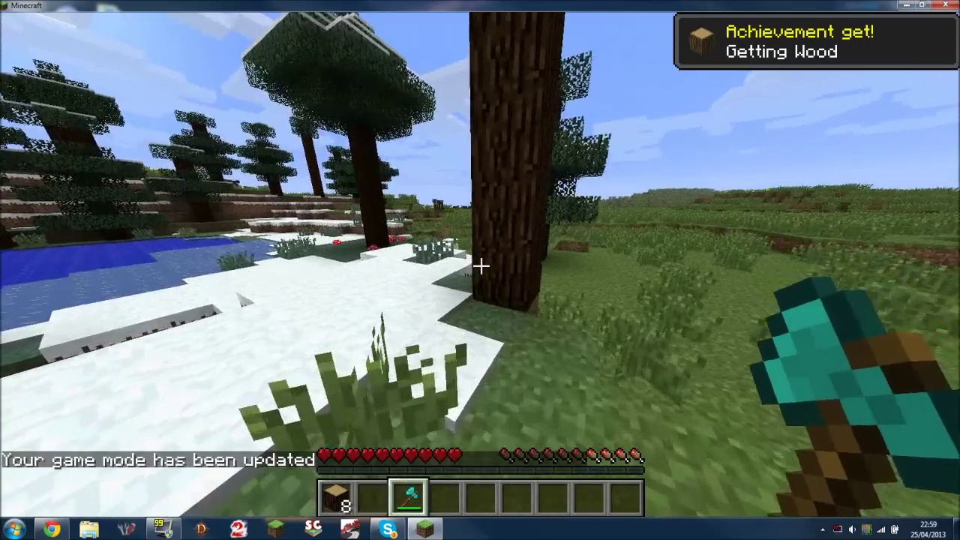
{"action": "key", "text": "w"}
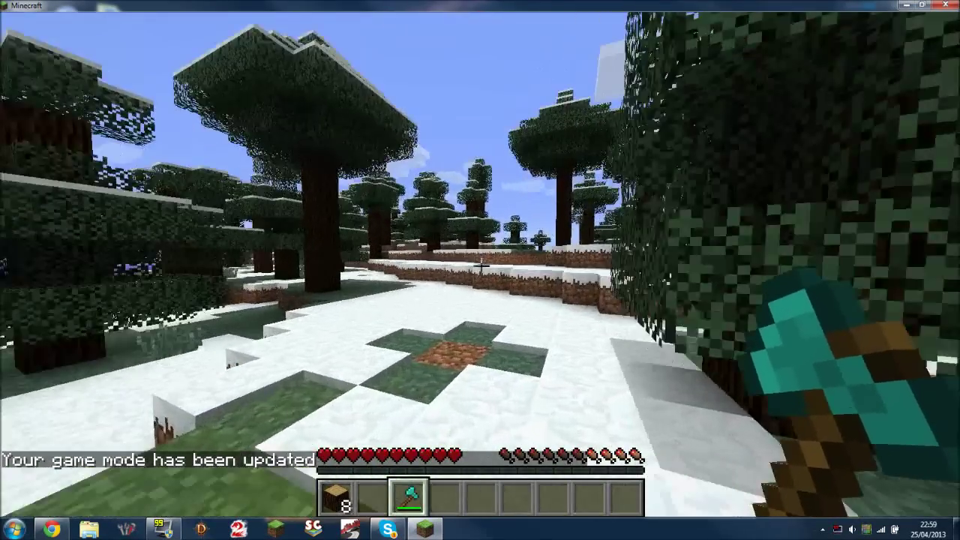
{"action": "key", "text": "w"}
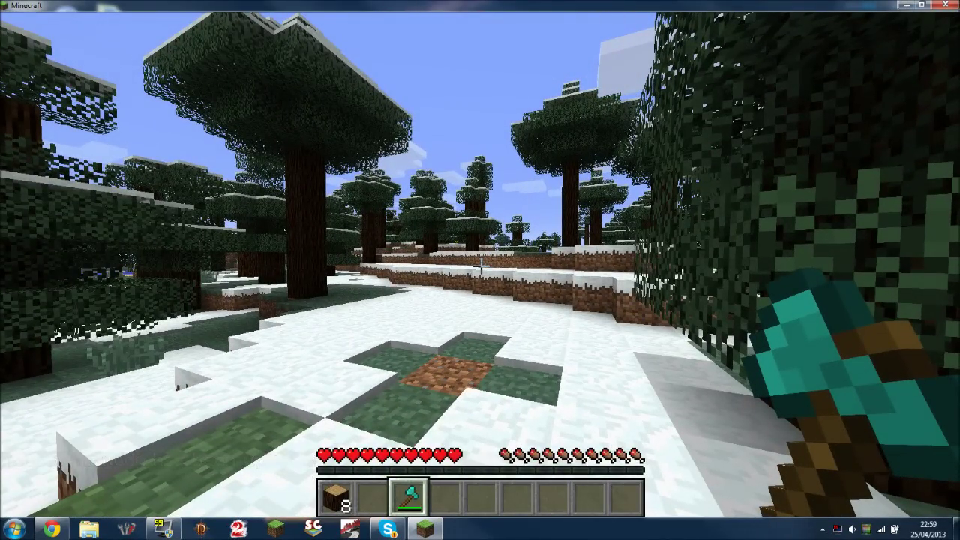